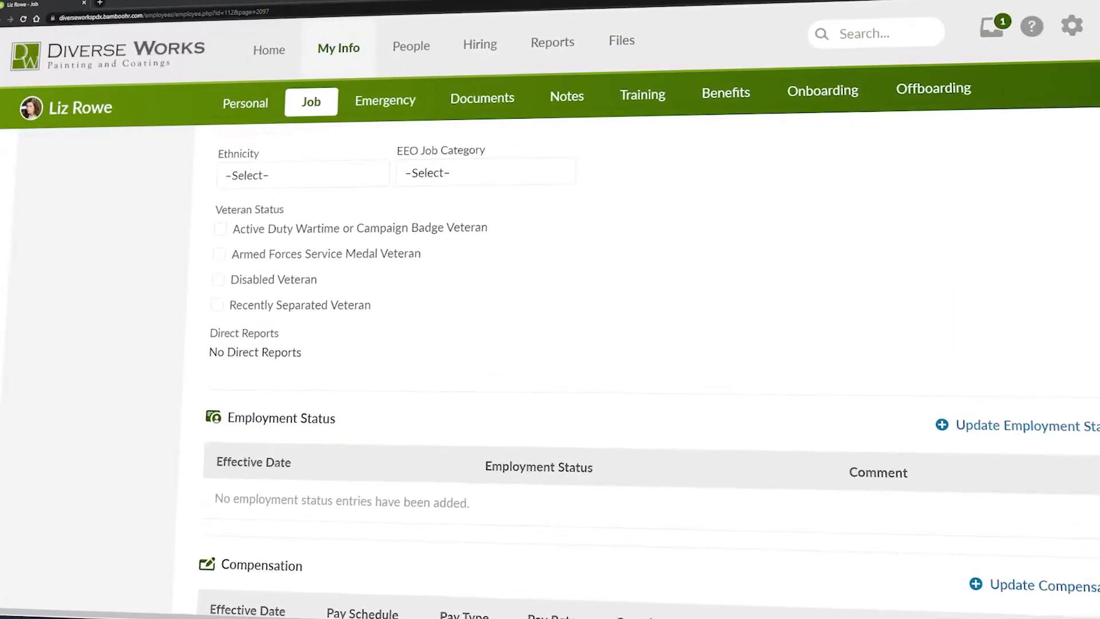
- Scroll to the top of the page and start a new job opening
scroll(550, 344, up, 2)
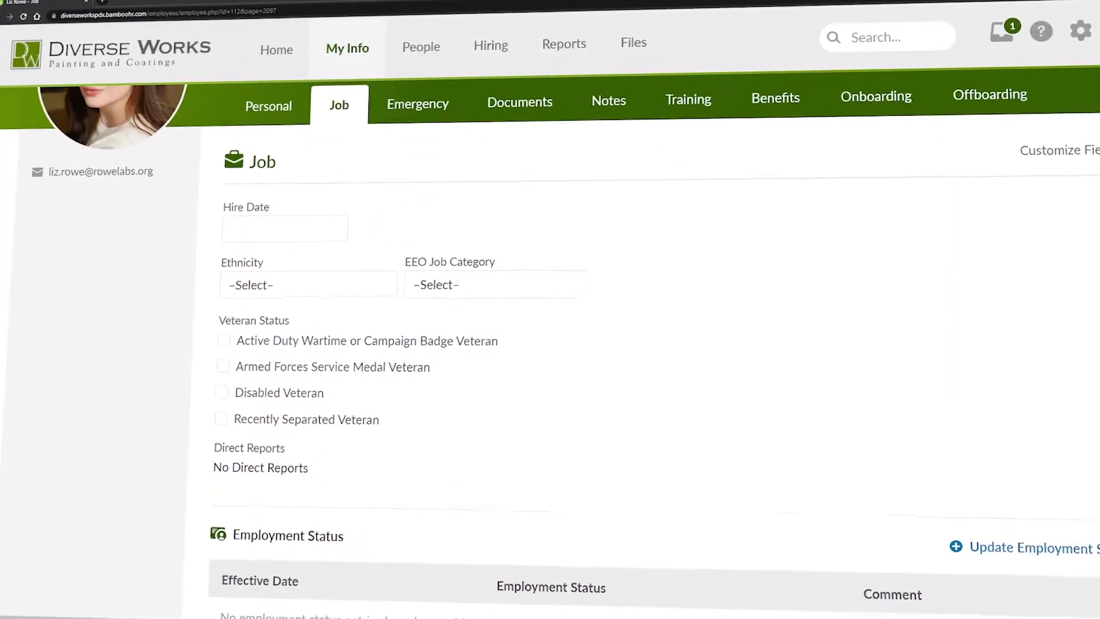
scroll(550, 344, up, 2)
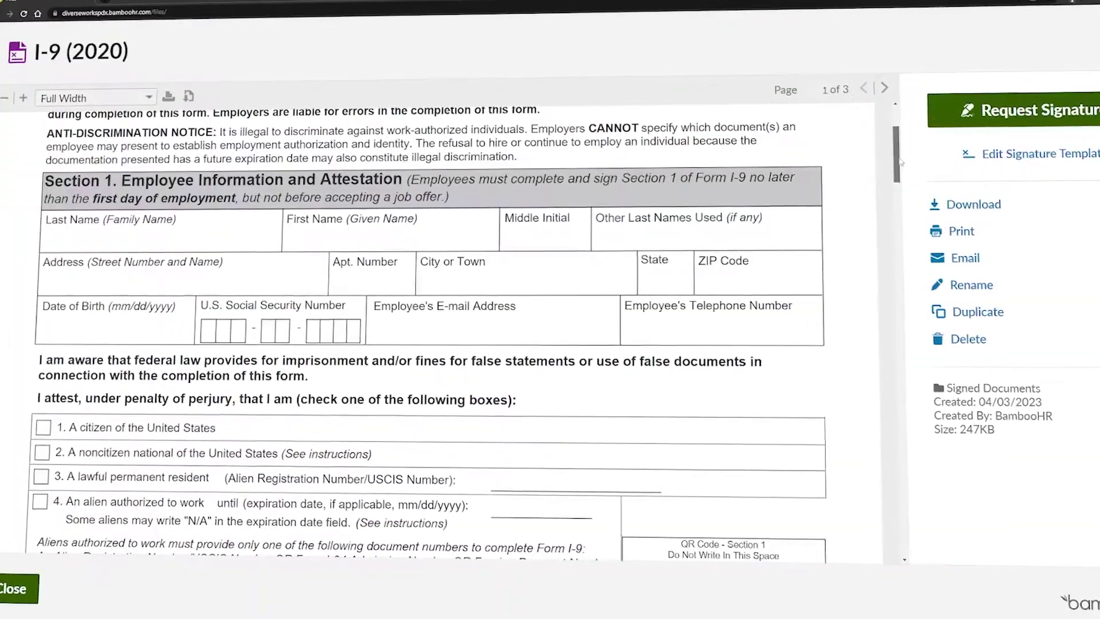
scroll(899, 162, up, 3)
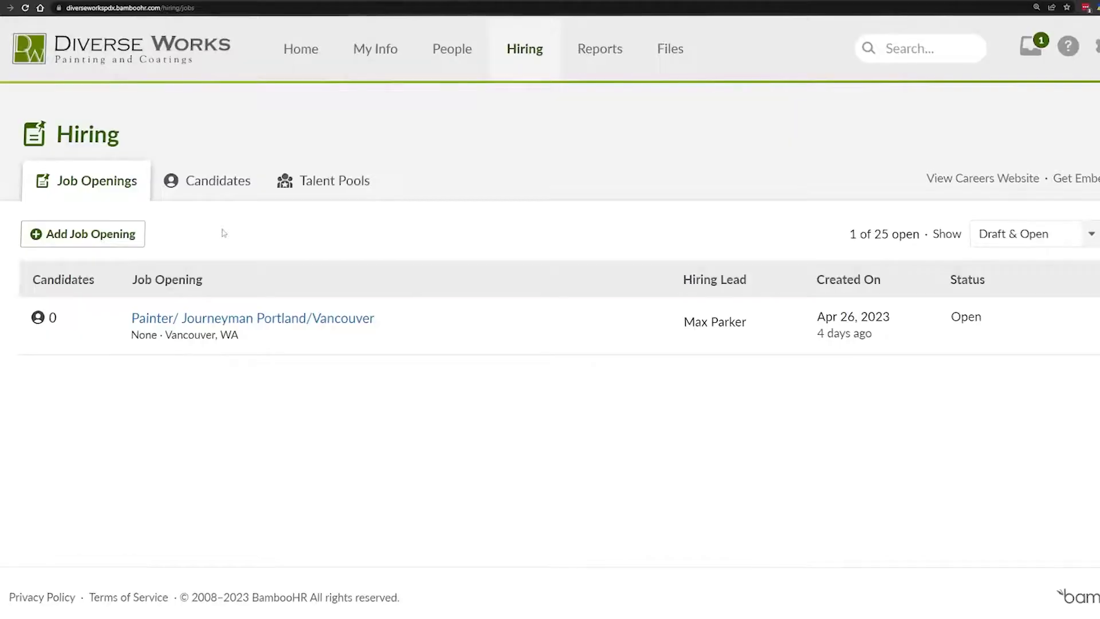
click(84, 234)
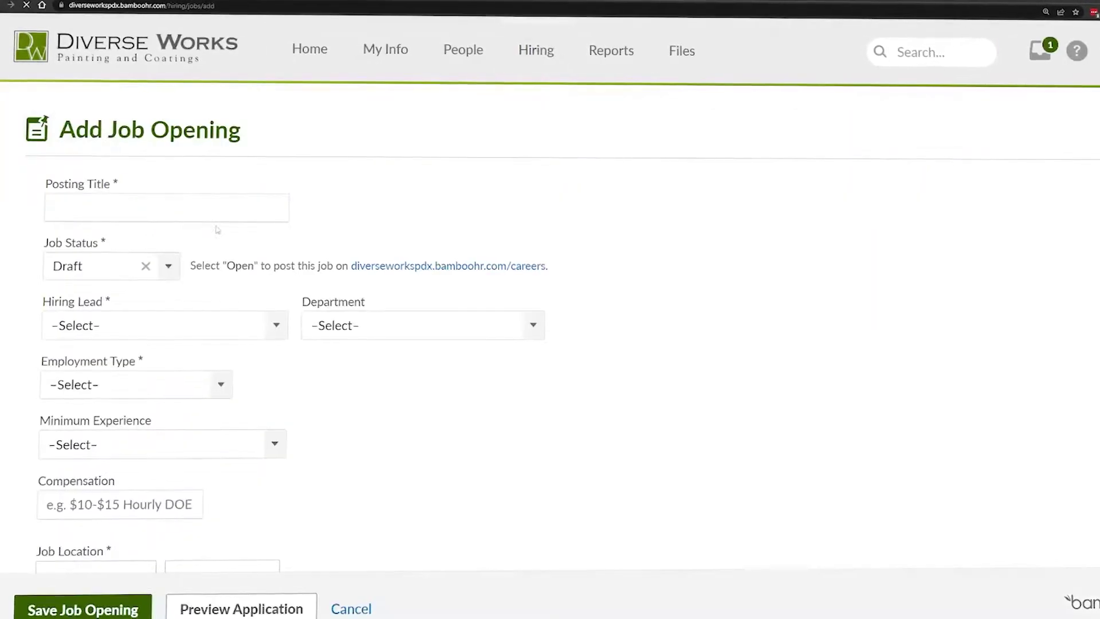
scroll(1056, 216, down, 1)
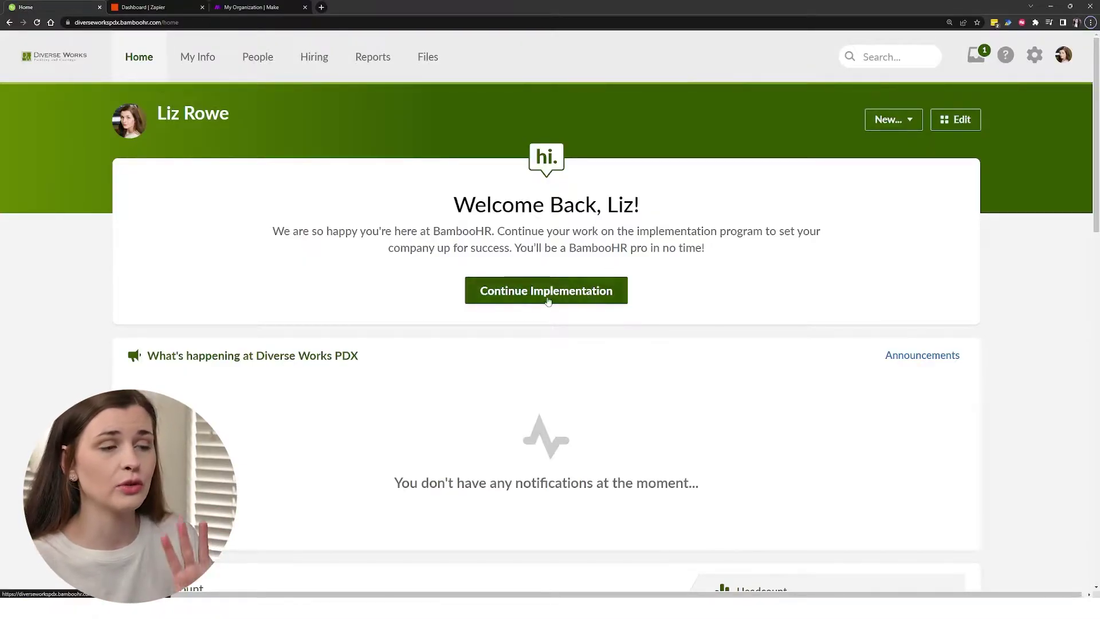
- Review the dashboard and open the Implementation setup guide
scroll(522, 308, down, 2)
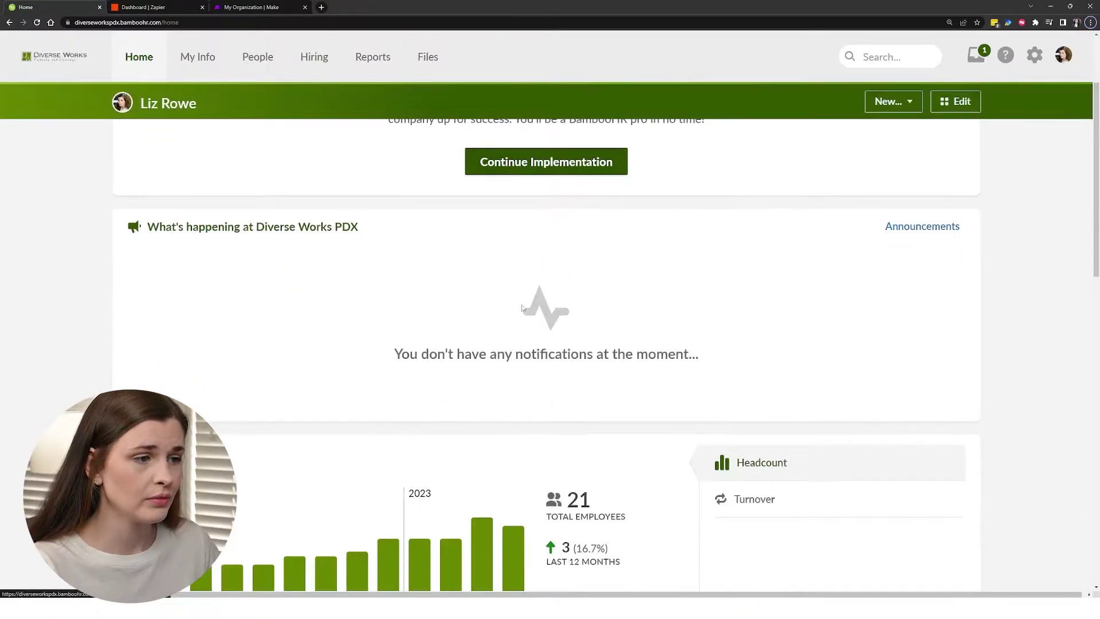
scroll(522, 309, up, 2)
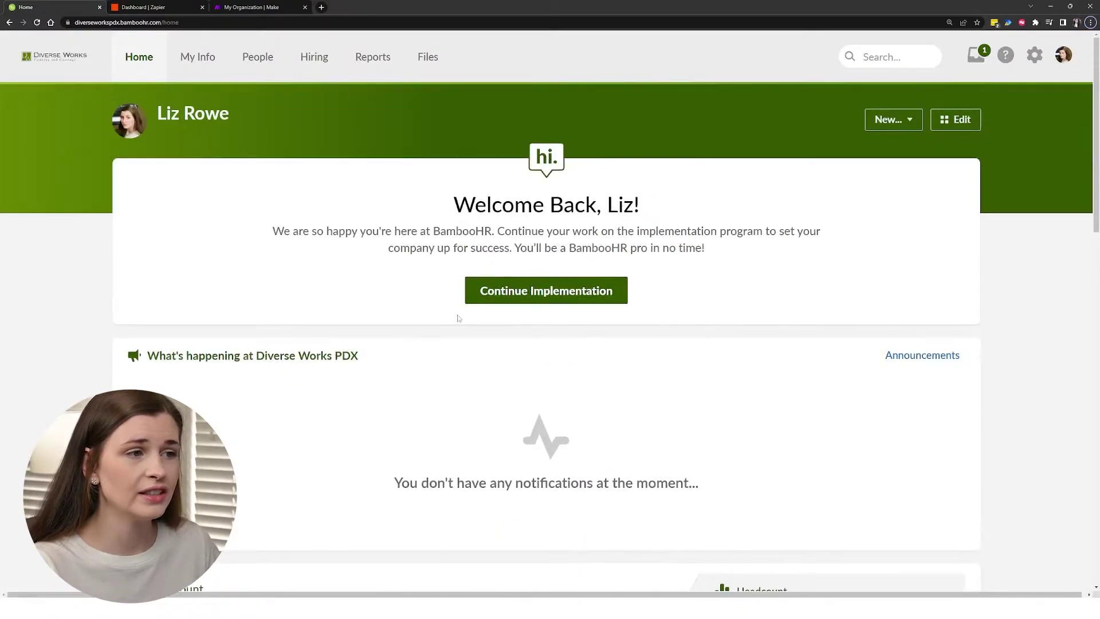
click(507, 295)
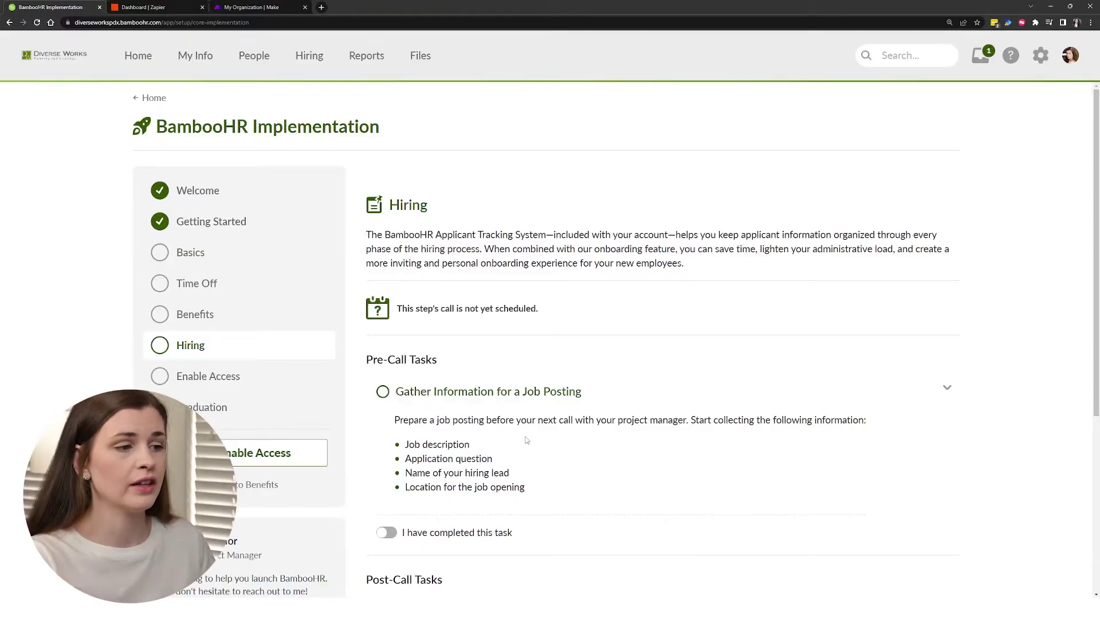
click(387, 533)
click(388, 533)
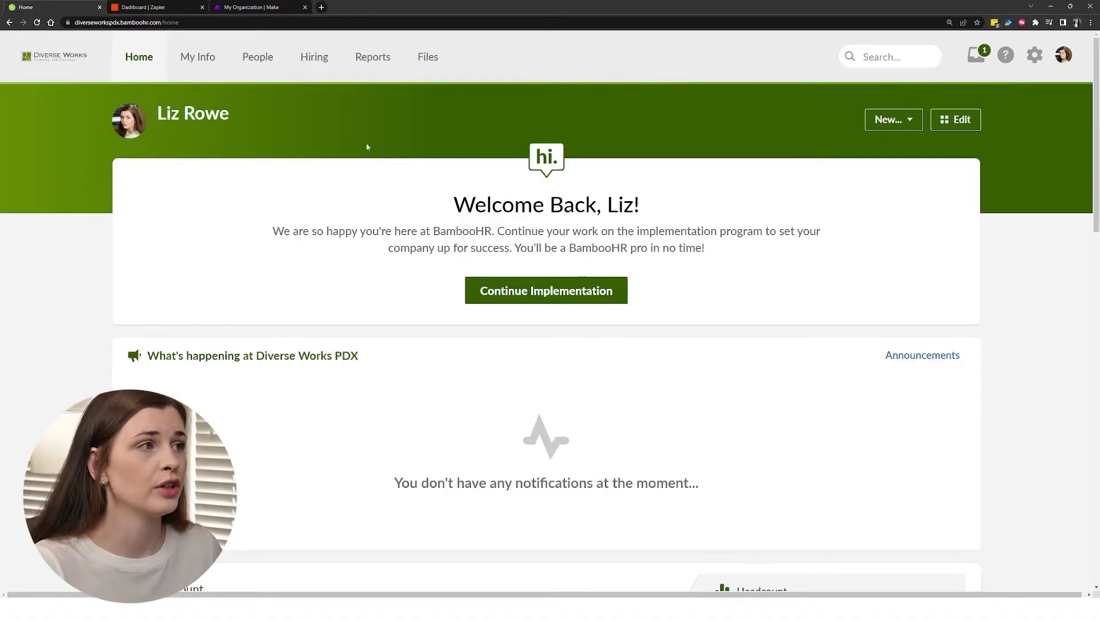
- Open your own employee profile from My Info
click(197, 64)
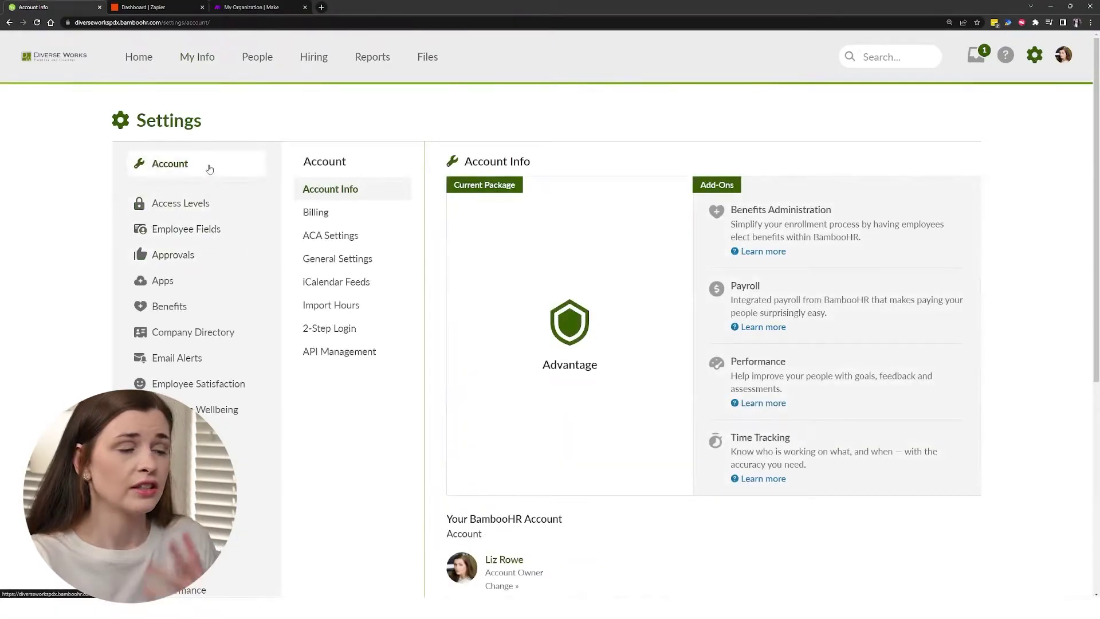
- Browse the Logo & Color, Benefits and Onboarding settings pages
scroll(204, 223, down, 4)
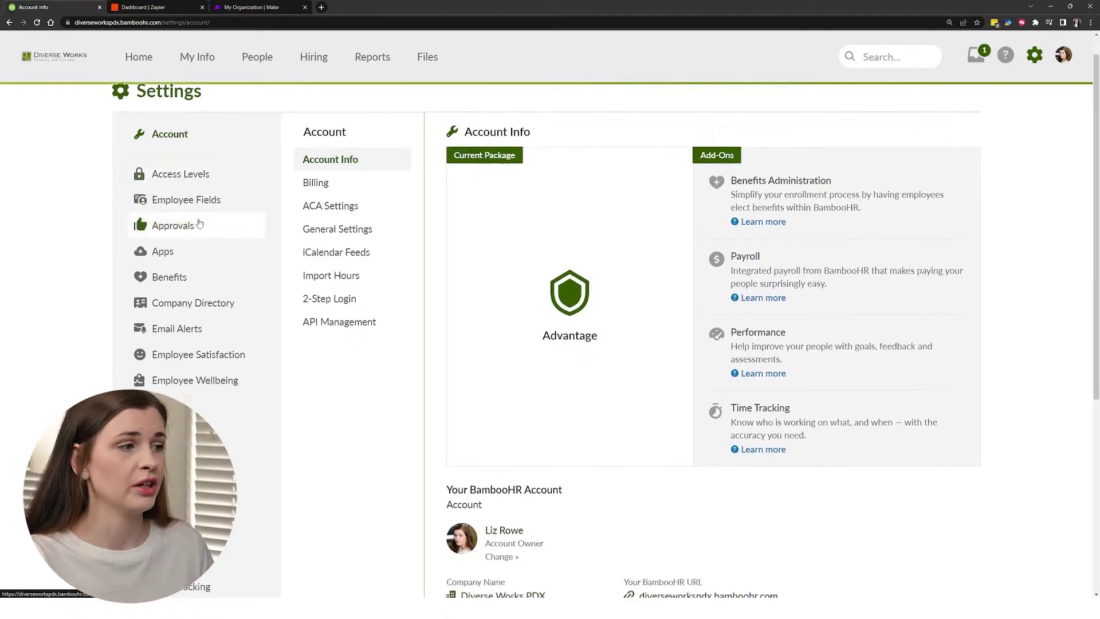
click(177, 270)
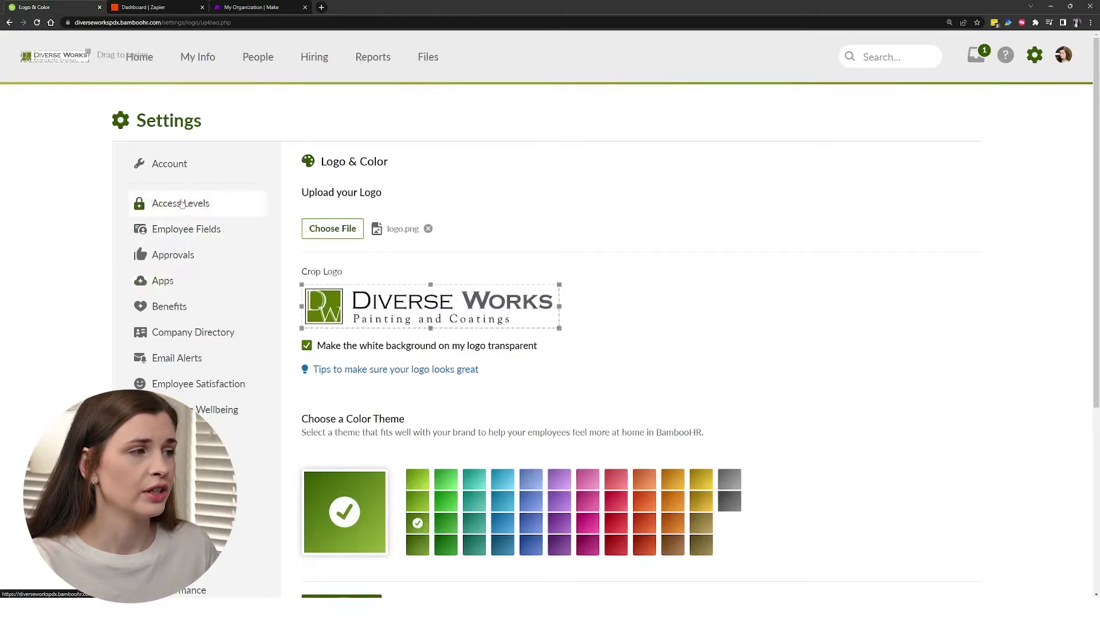
click(194, 313)
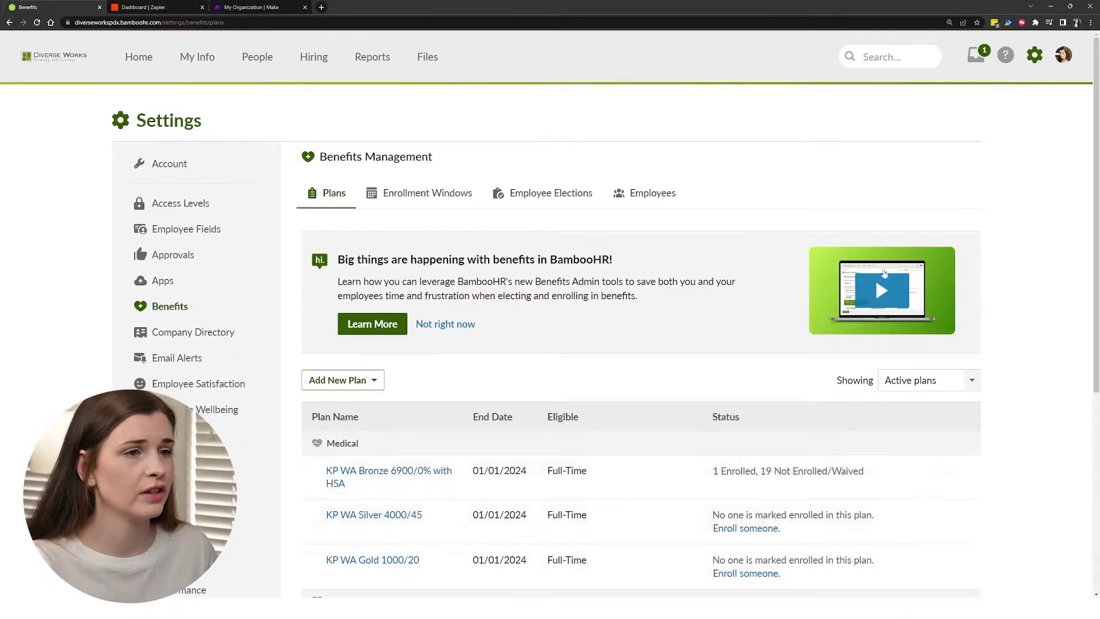
scroll(267, 370, down, 2)
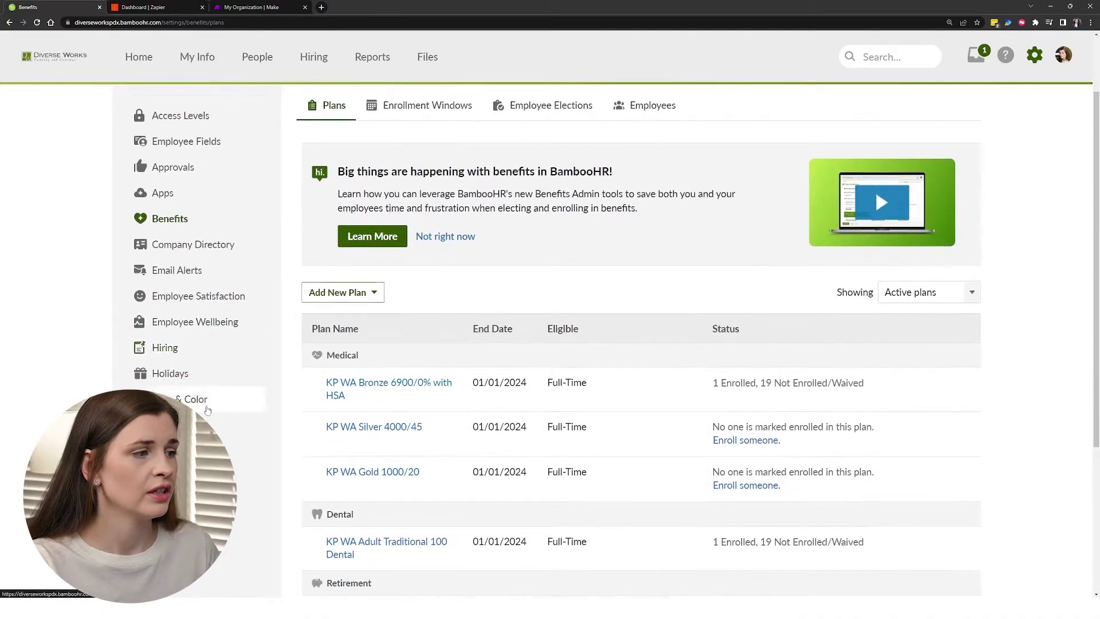
click(246, 451)
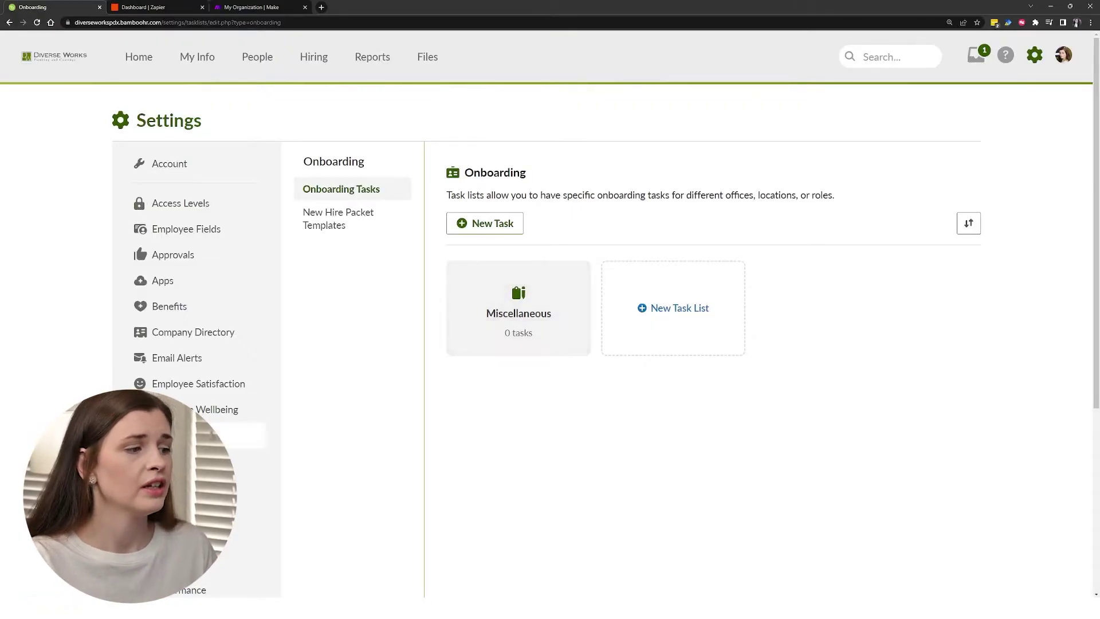
- Open Access Levels, showing the Full Admin group's two members
scroll(241, 436, down, 2)
scroll(216, 143, up, 2)
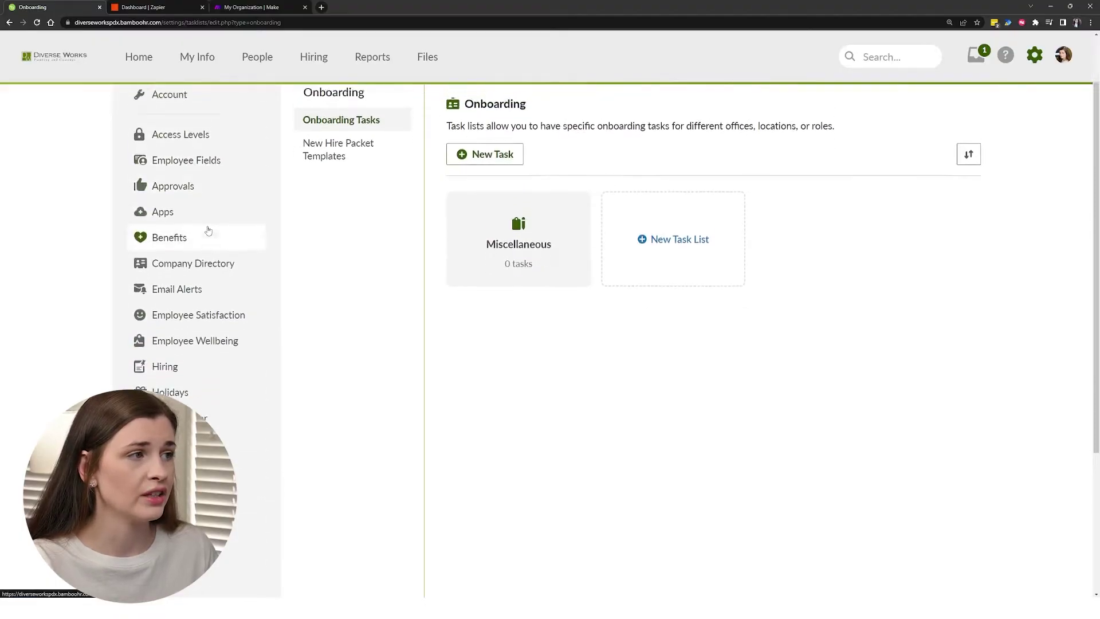
click(202, 205)
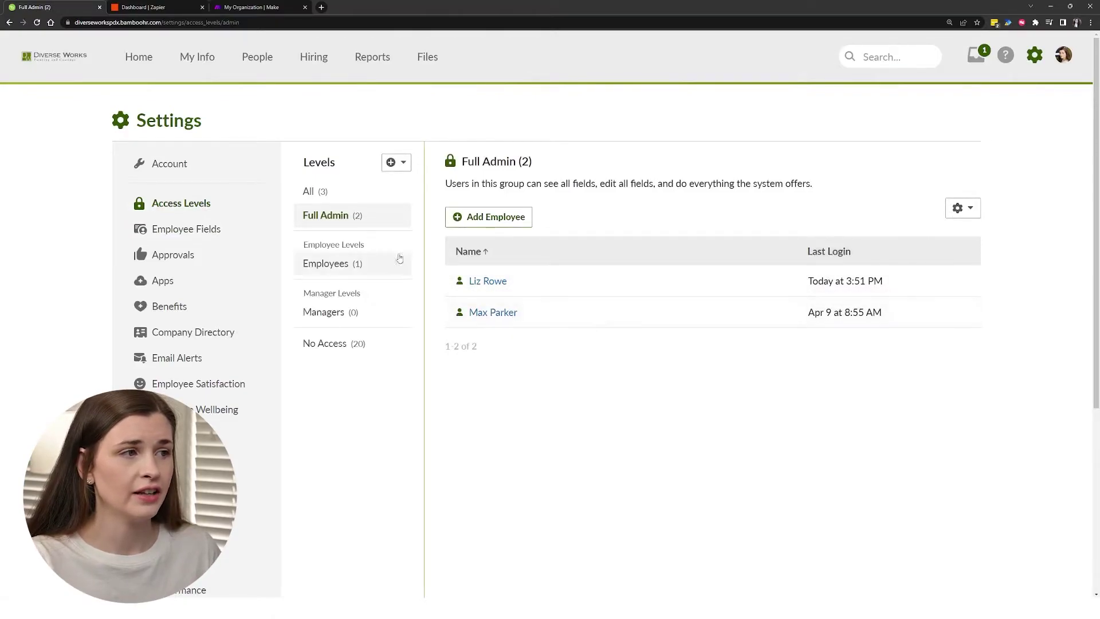
- Show the Employees level, view its single employee's access options, then go to My Info
click(358, 264)
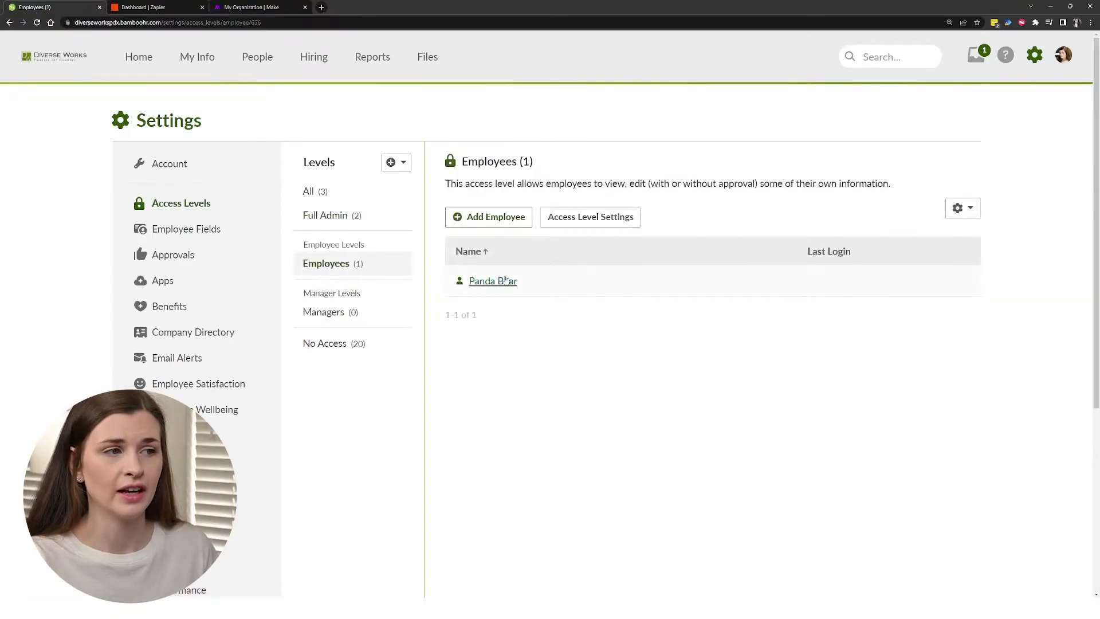
mouse_move(610, 282)
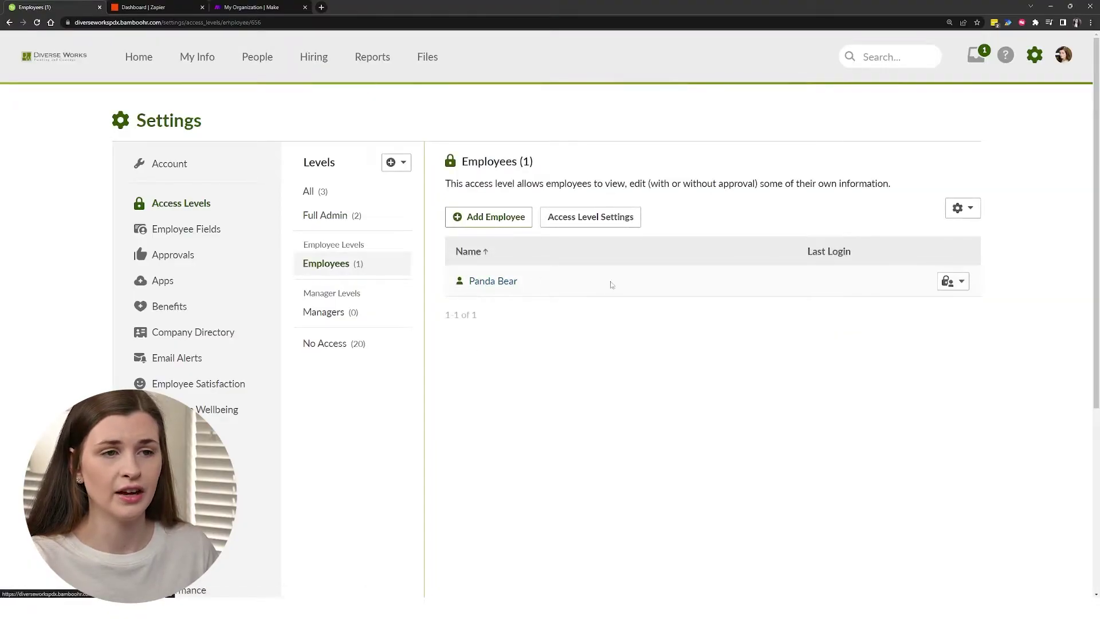
click(961, 284)
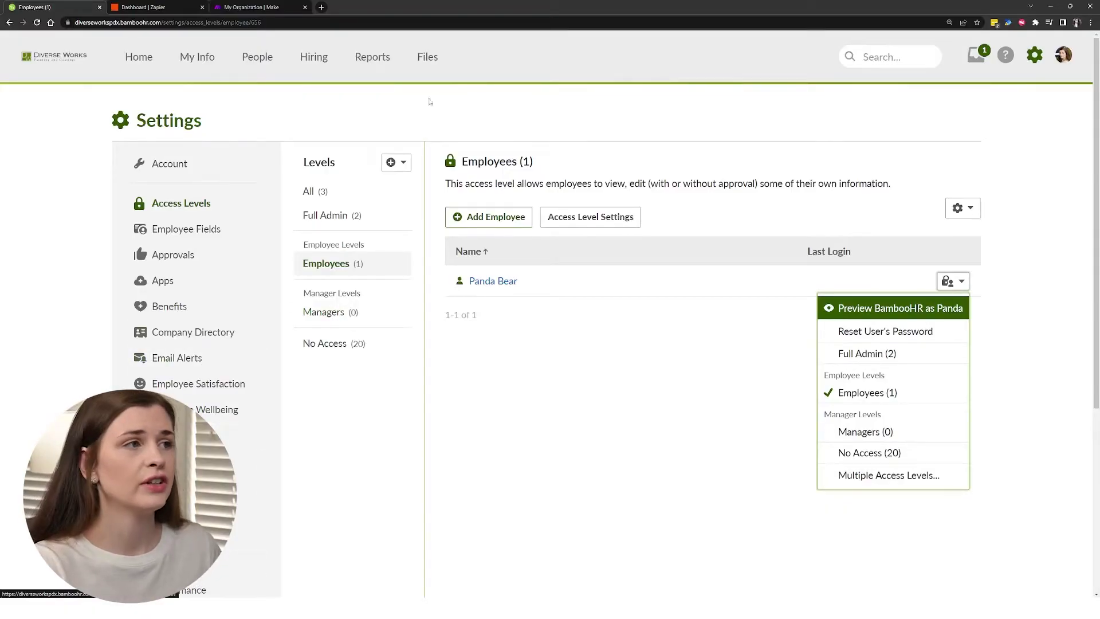
click(202, 66)
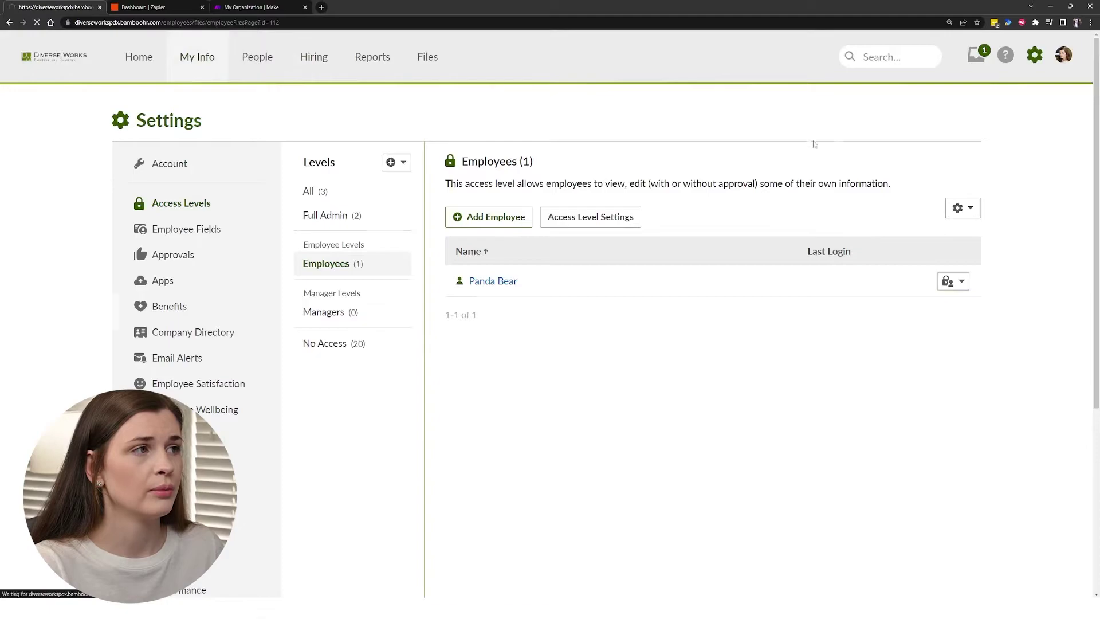
- Open the actions menu on your profile page
click(960, 142)
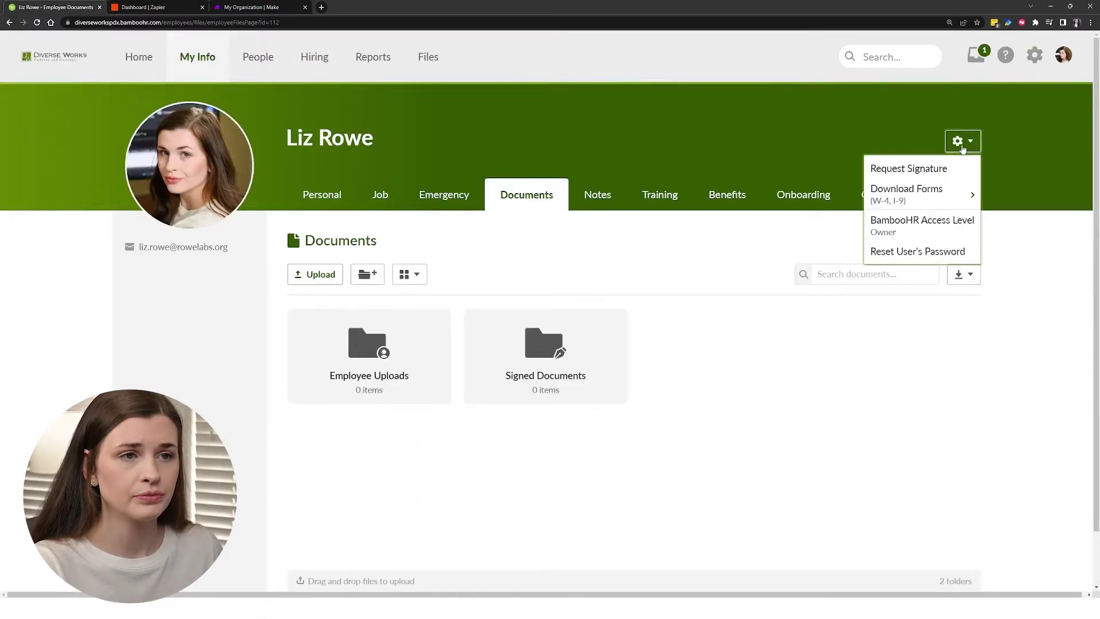
mouse_move(946, 198)
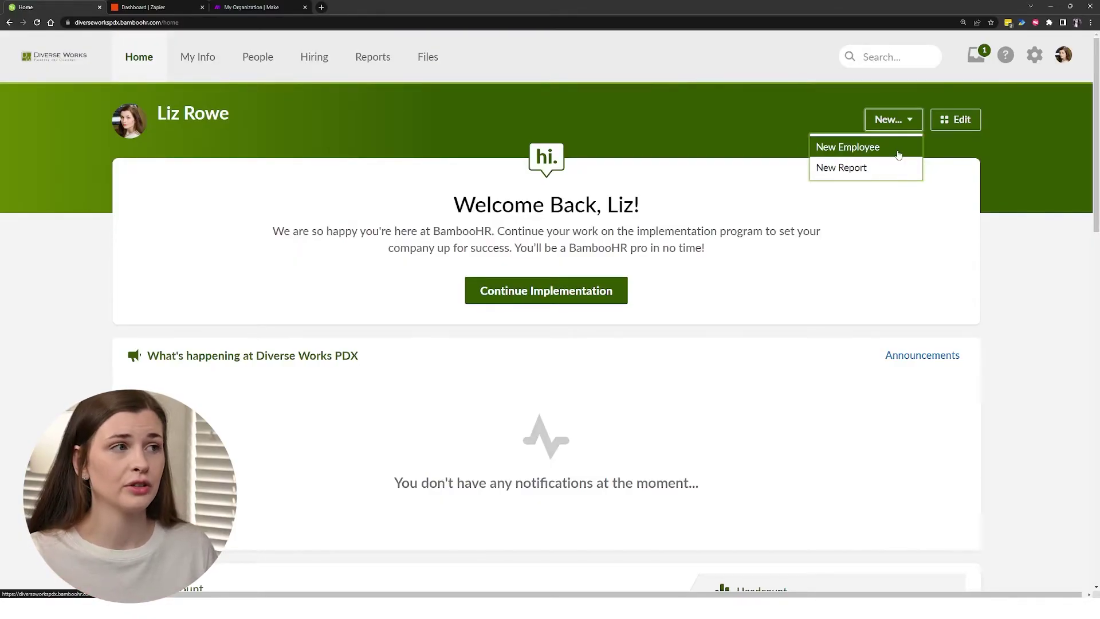
- Show Hiring's Job Openings page, which lists no openings (0 of 25)
click(315, 72)
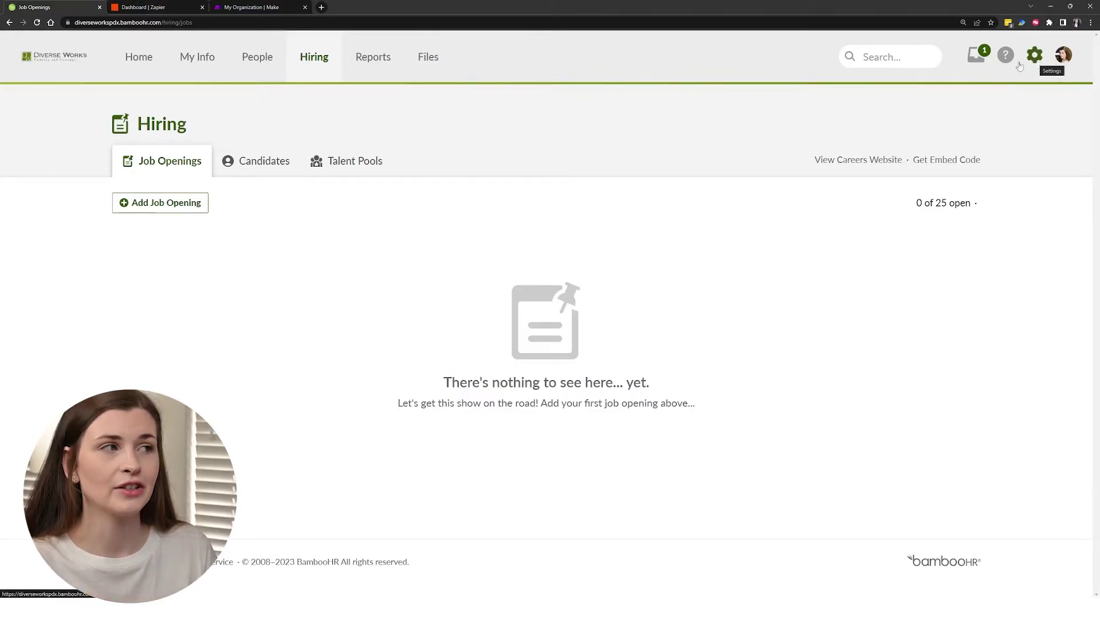
- Add a job opening and select the Indeed & Glassdoor auto-posting card
click(139, 57)
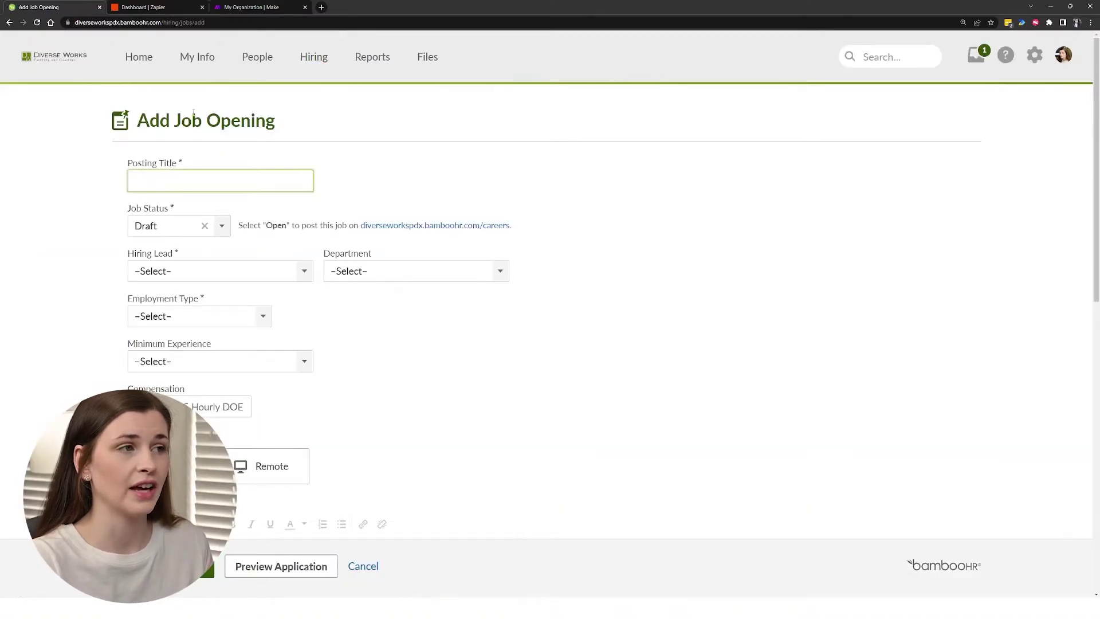
scroll(592, 403, down, 10)
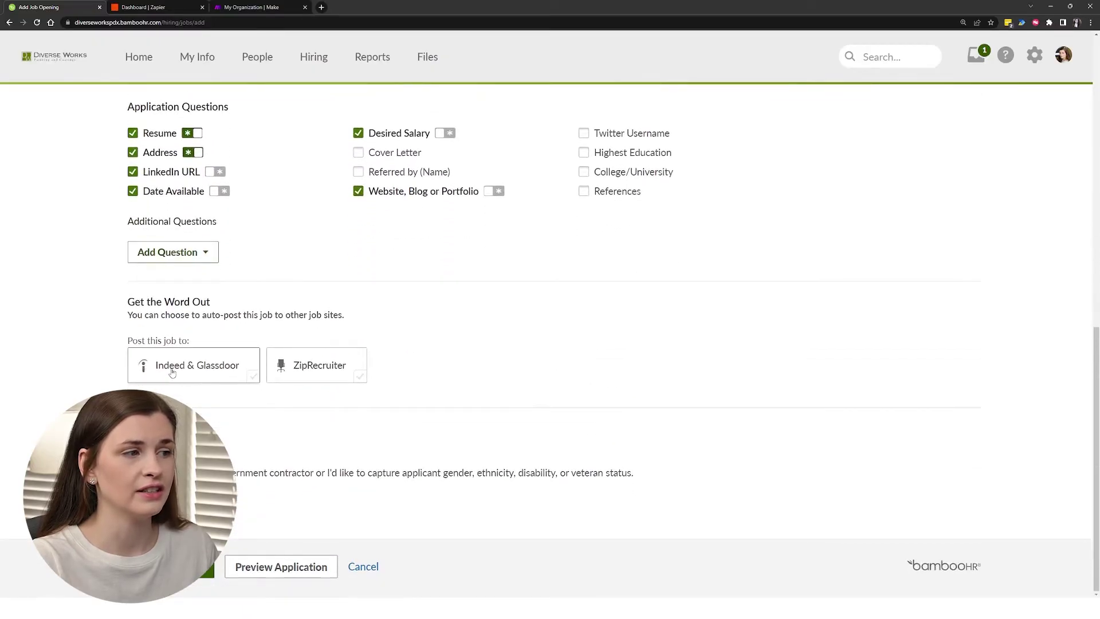
click(172, 372)
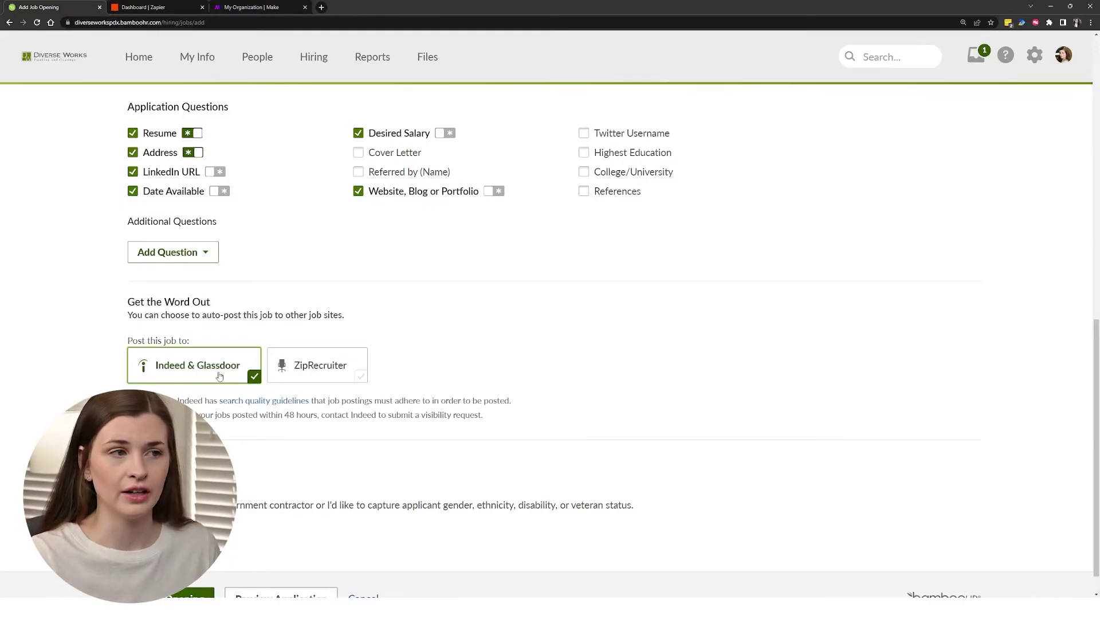
scroll(562, 397, up, 20)
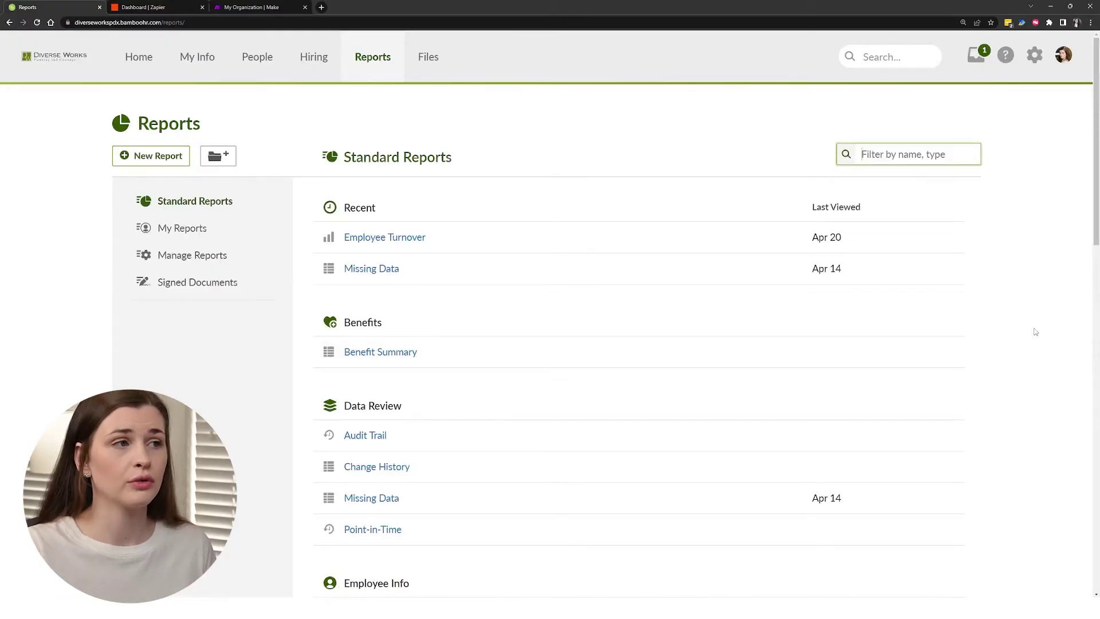
- Scroll down and back up through the Standard Reports list
scroll(421, 297, down, 1)
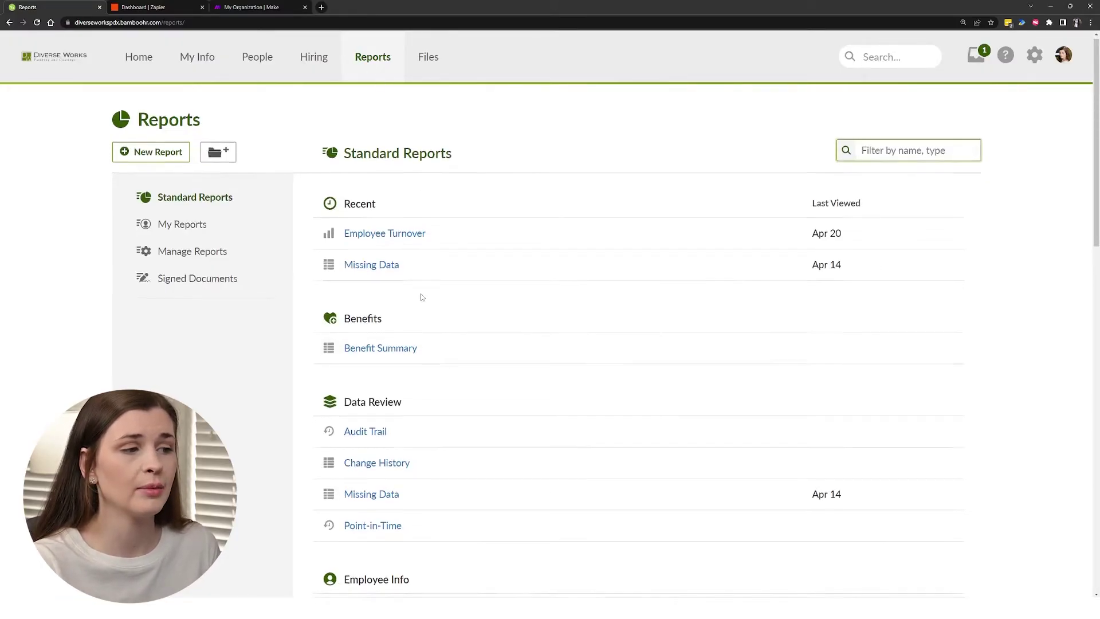
scroll(421, 296, down, 8)
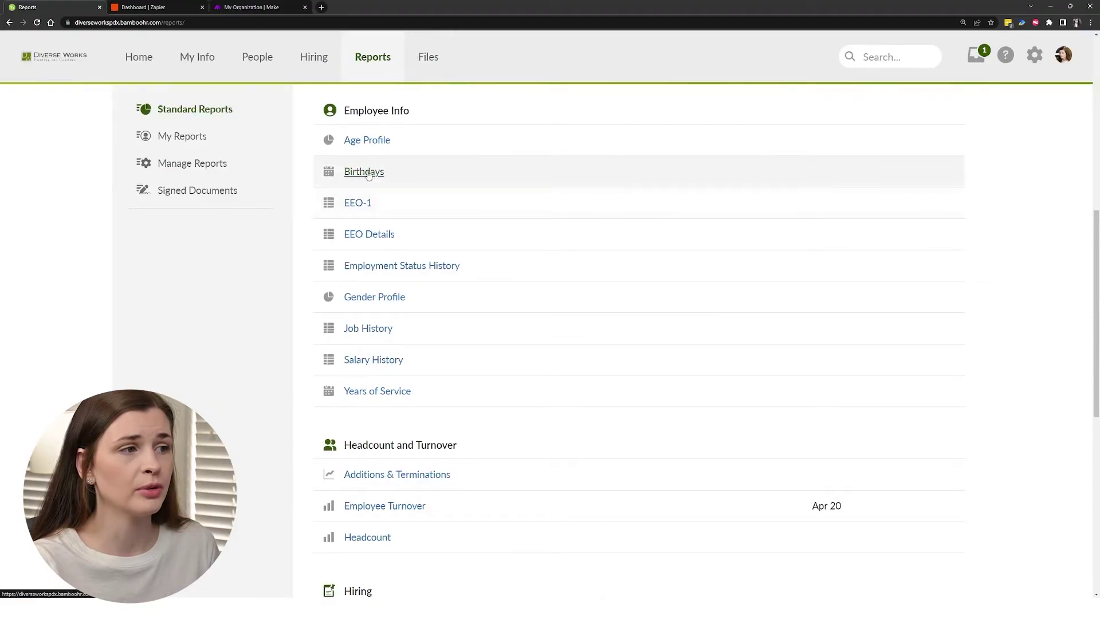
scroll(383, 307, down, 1)
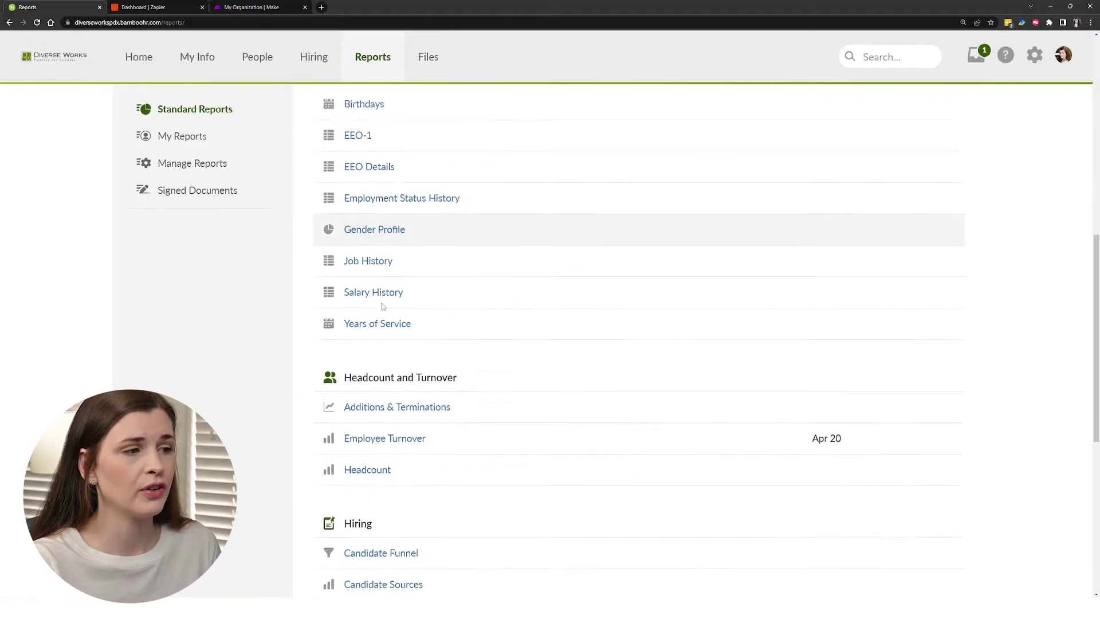
scroll(382, 306, down, 2)
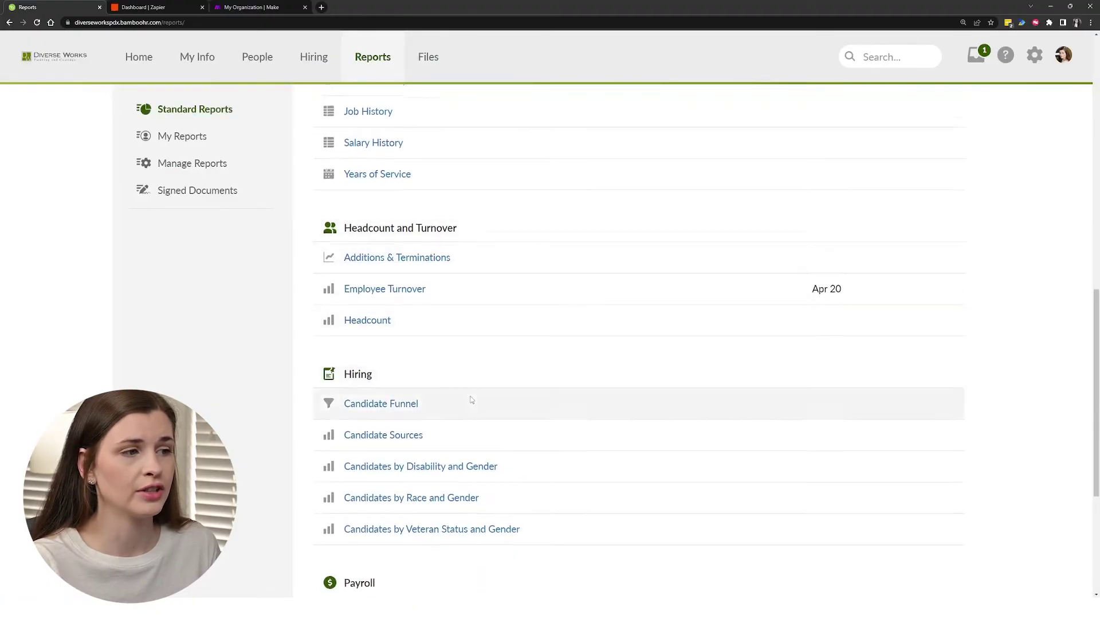
scroll(471, 400, down, 4)
scroll(472, 400, up, 4)
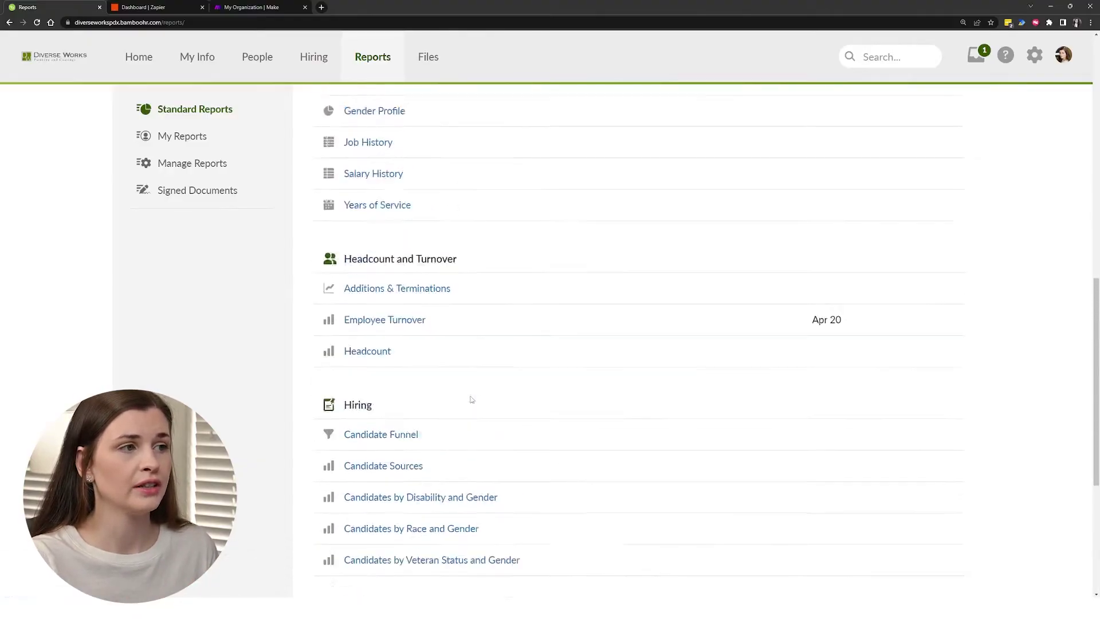
scroll(471, 400, up, 8)
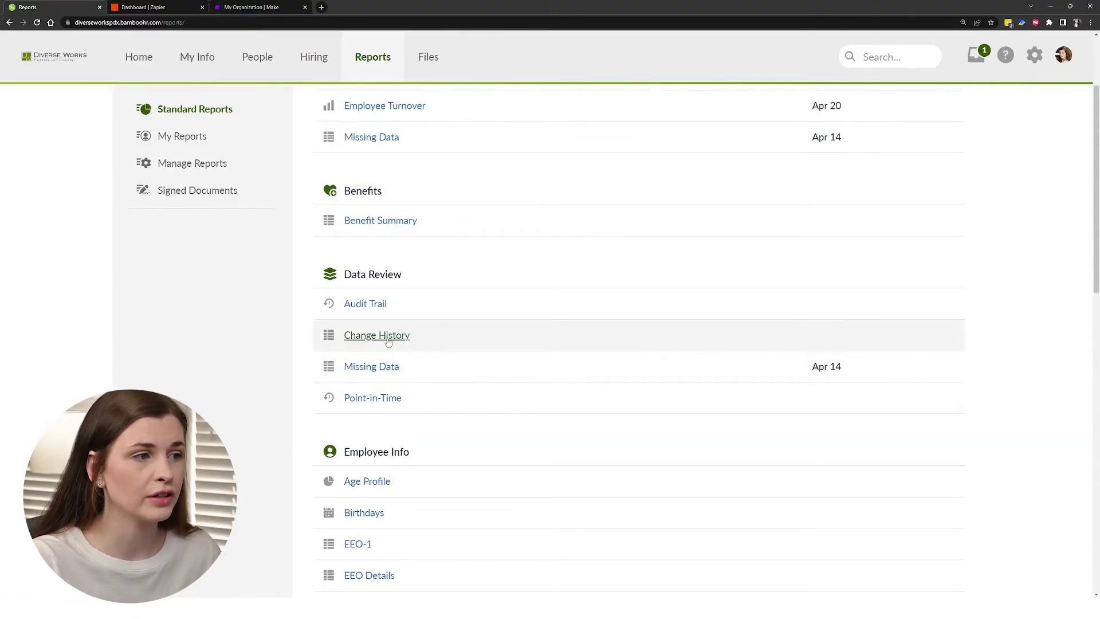
scroll(382, 304, up, 2)
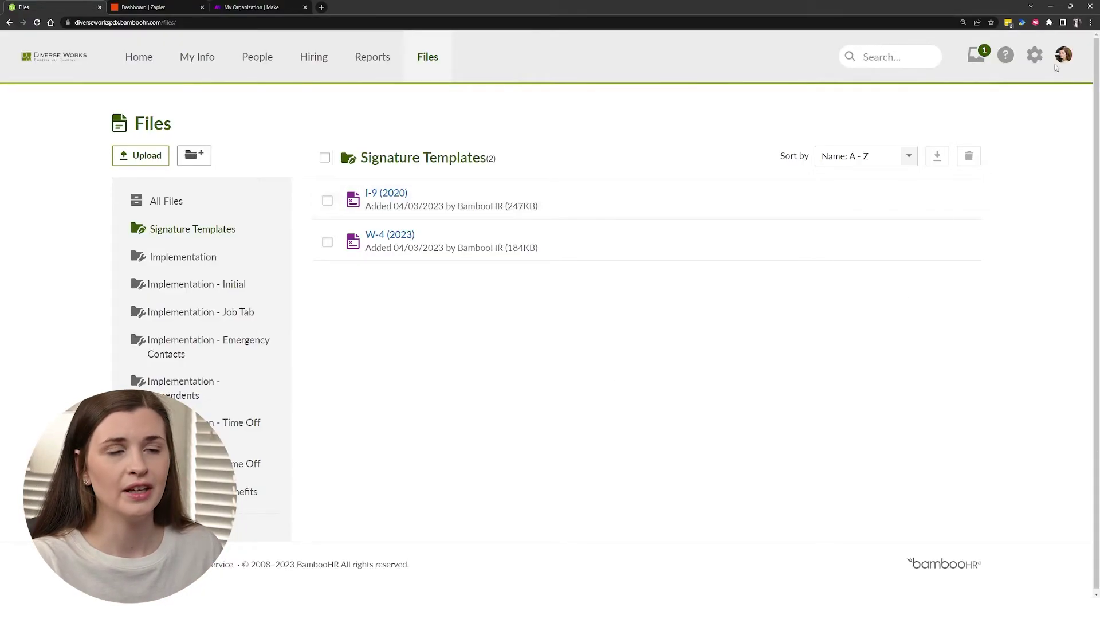
- Open the account settings from the gear icon
click(1037, 58)
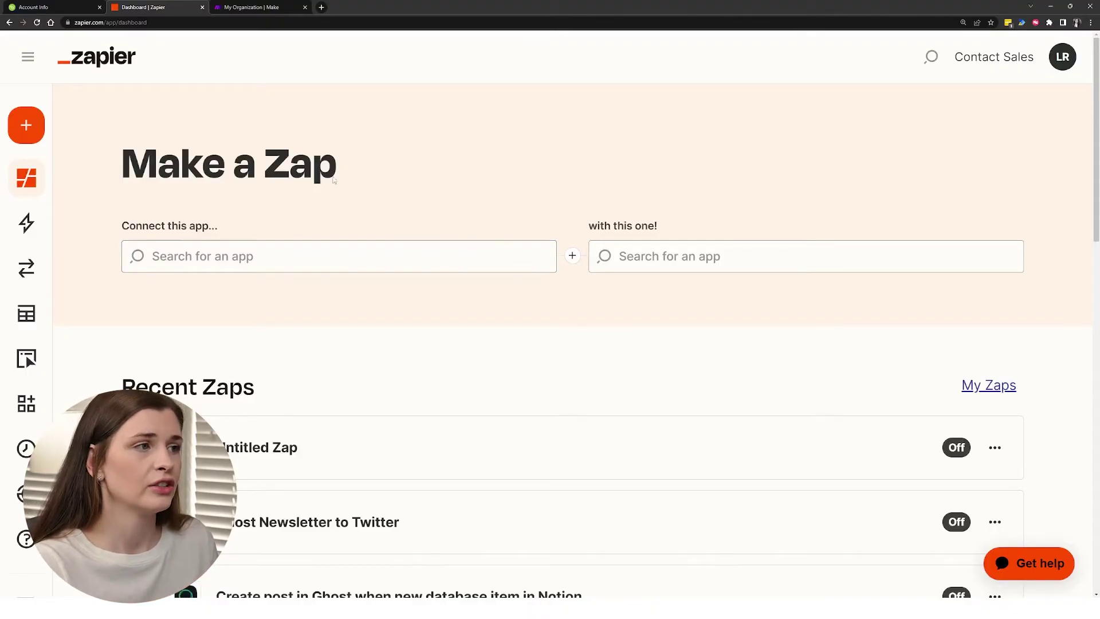
- Pick BambooHR as the first app and Microsoft Outlook as the second app
click(226, 262)
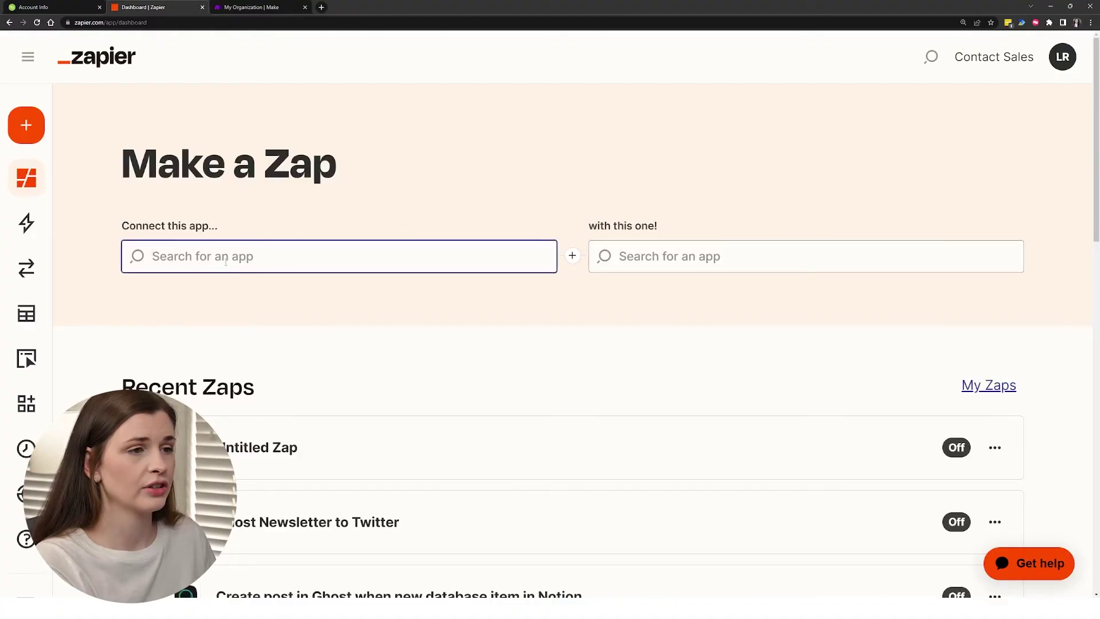
text(bamb)
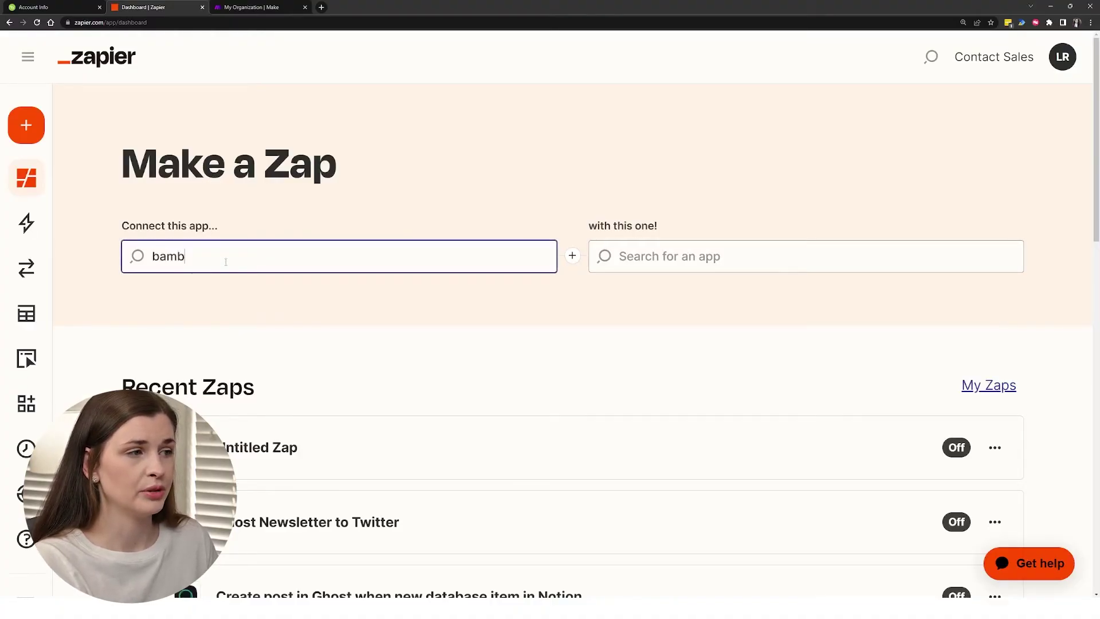
text(oo)
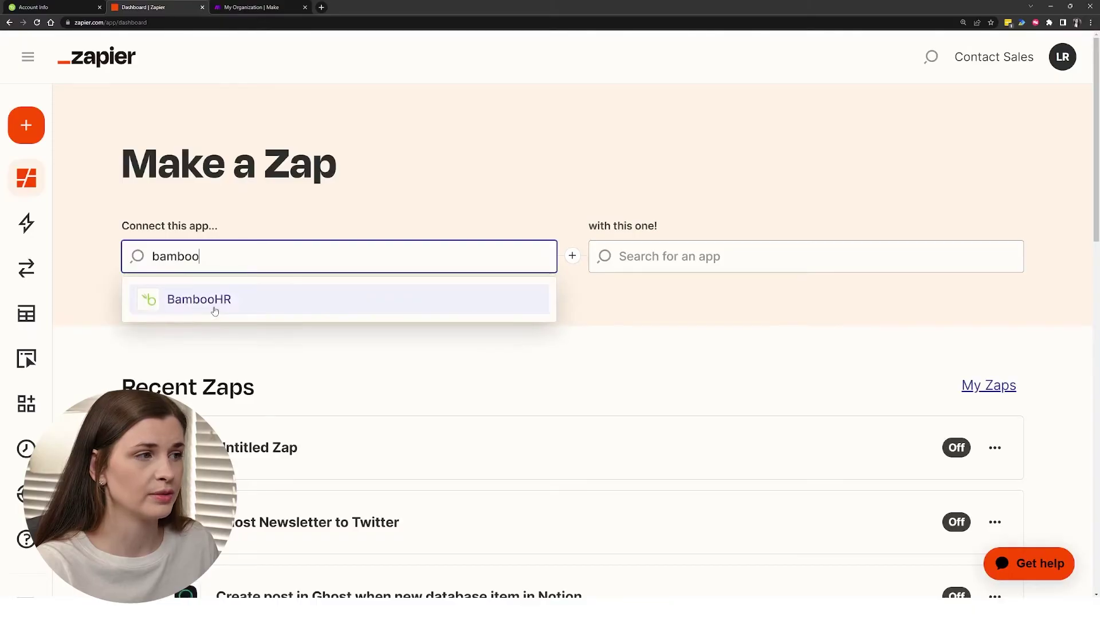
click(214, 309)
click(668, 258)
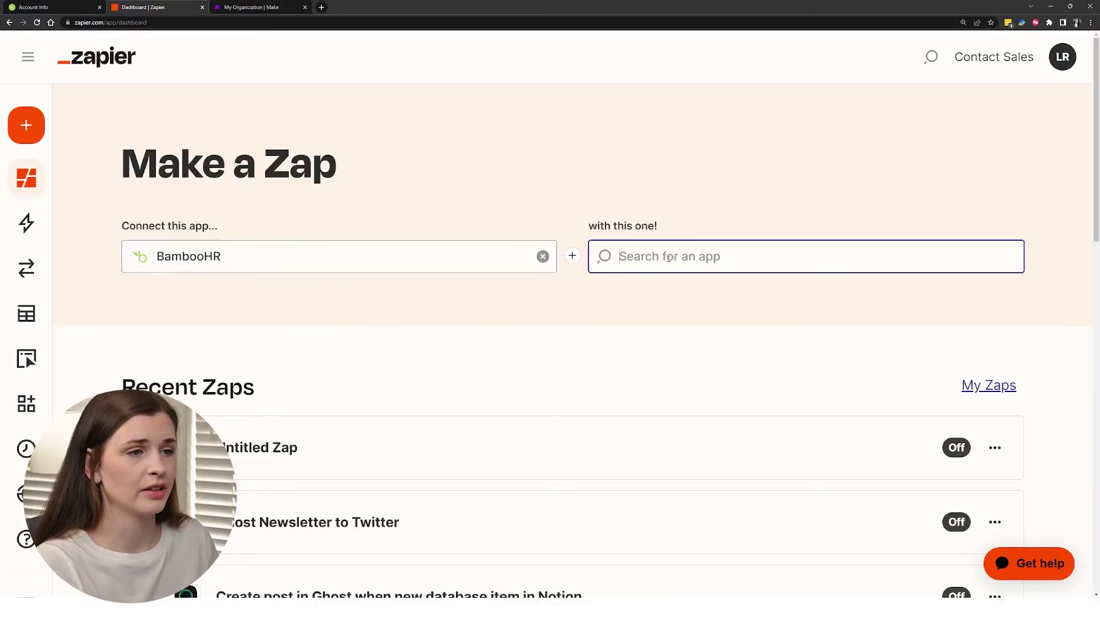
text(out)
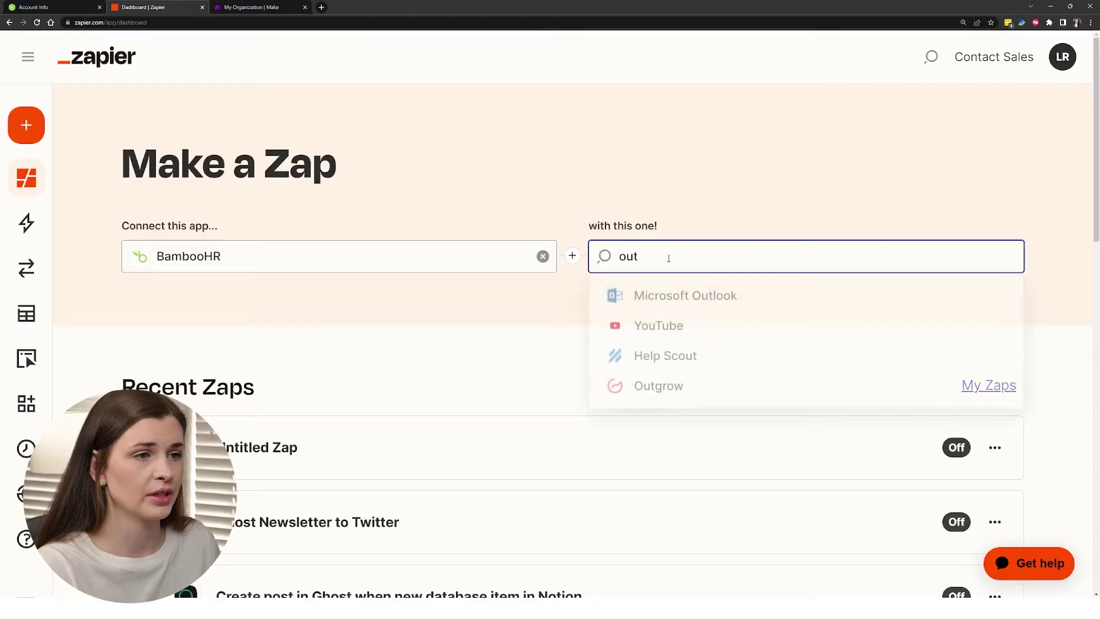
click(666, 298)
- Browse the available BambooHR triggers and Microsoft Outlook actions
click(383, 349)
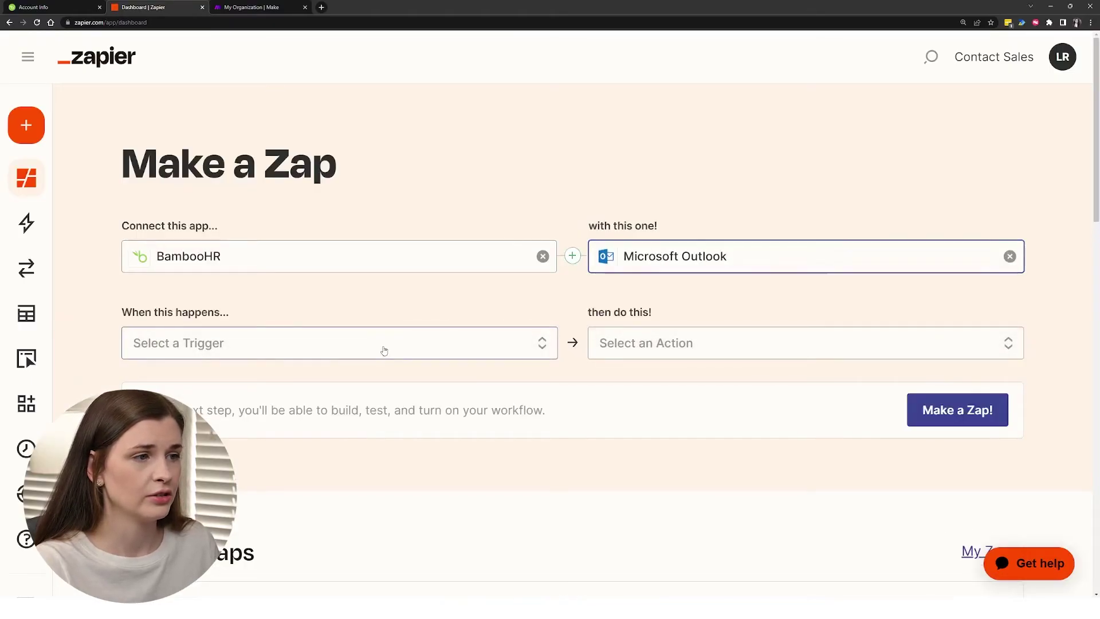
scroll(250, 372, down, 2)
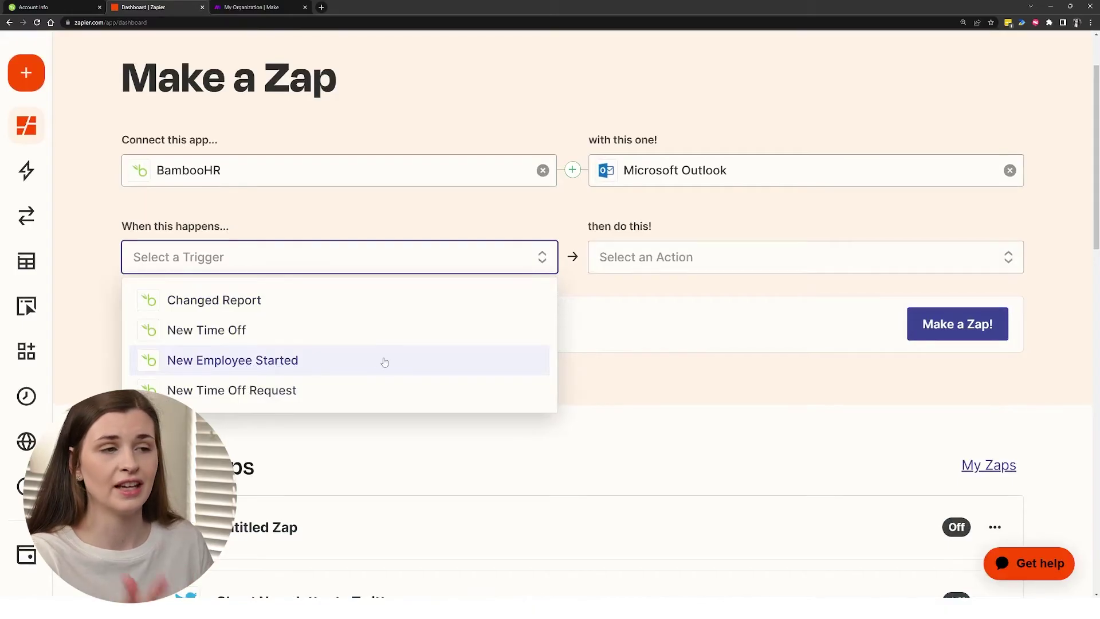
click(682, 257)
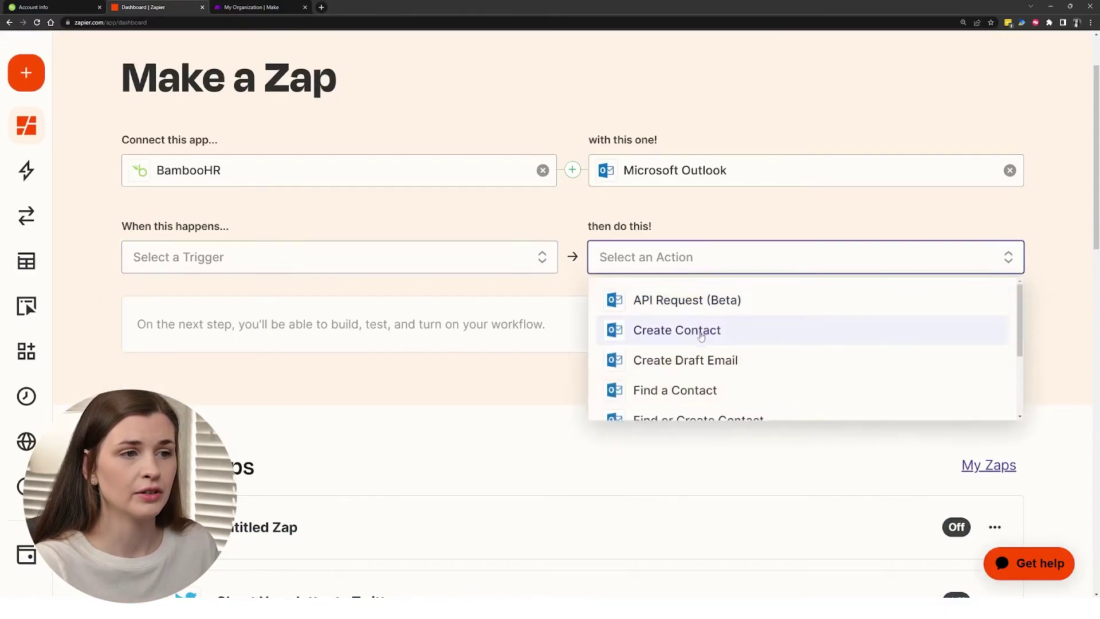
scroll(703, 336, down, 3)
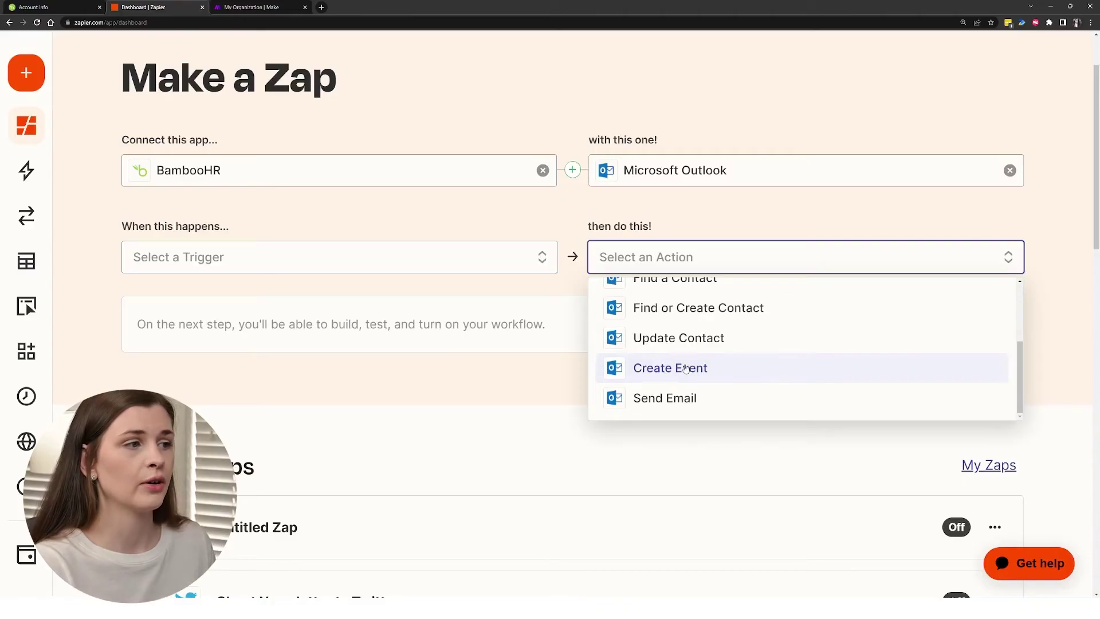
- Clear both apps, then choose Microsoft Outlook first and BambooHR second
click(542, 171)
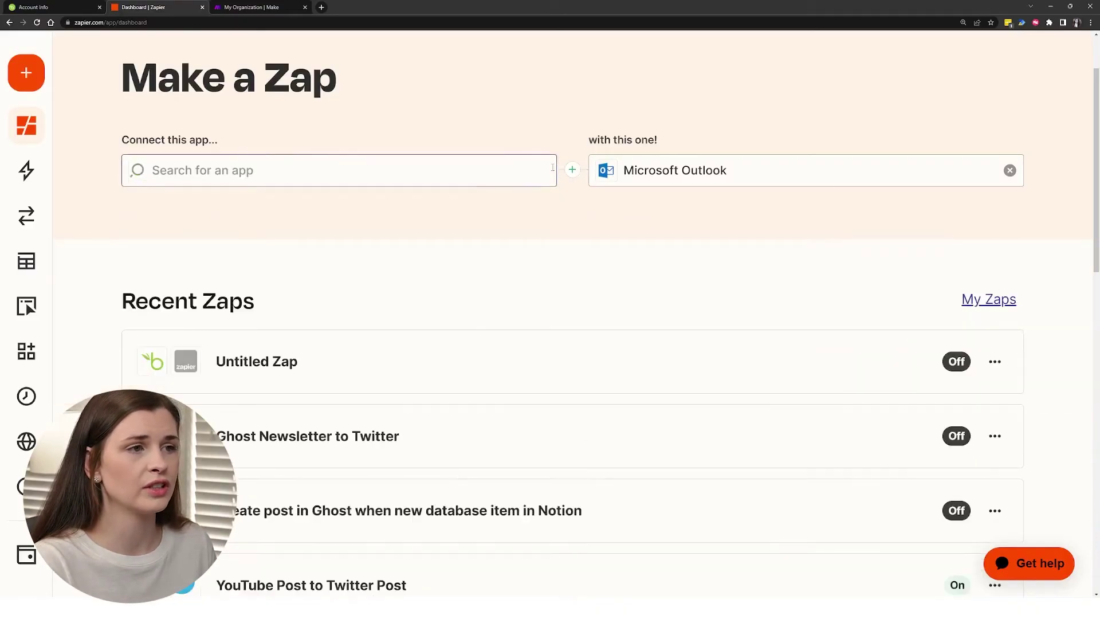
click(1011, 171)
click(386, 169)
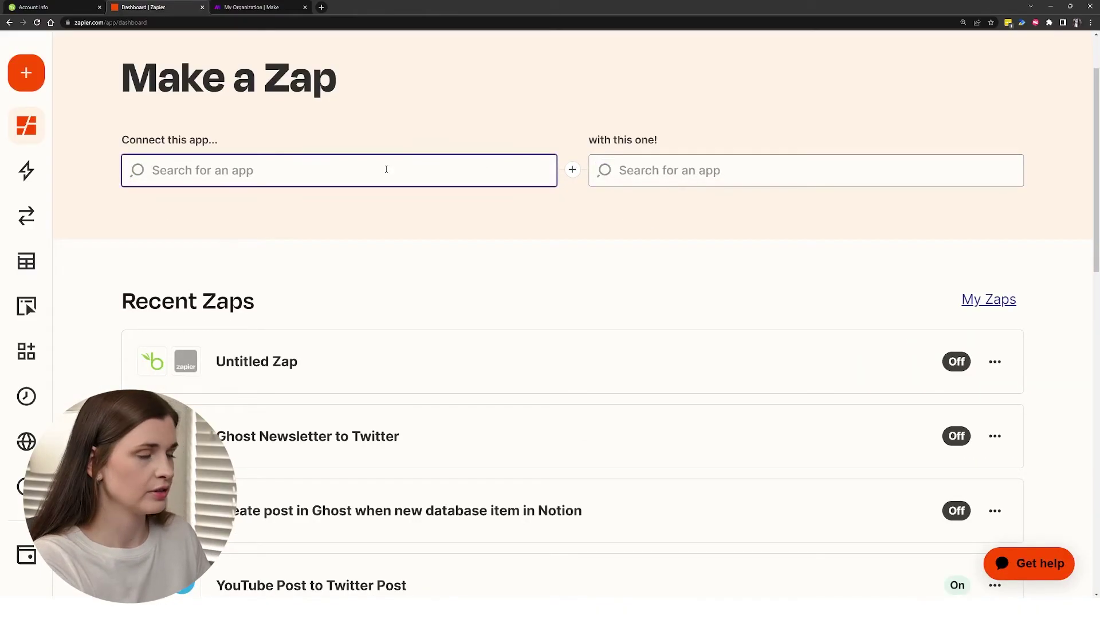
text(out)
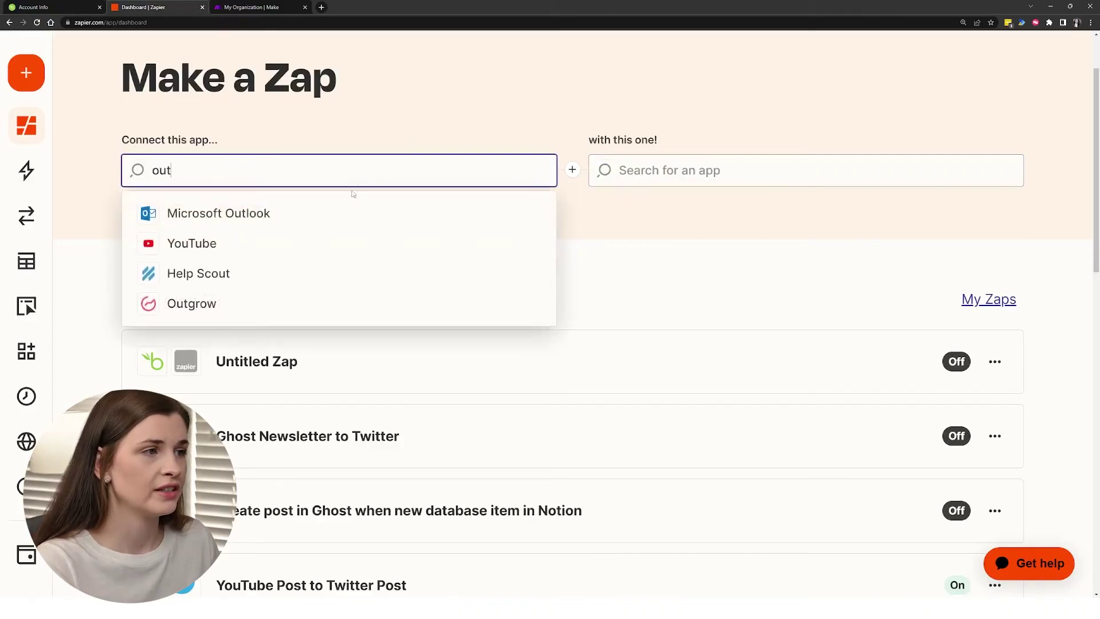
click(333, 214)
click(664, 171)
text(bamboo)
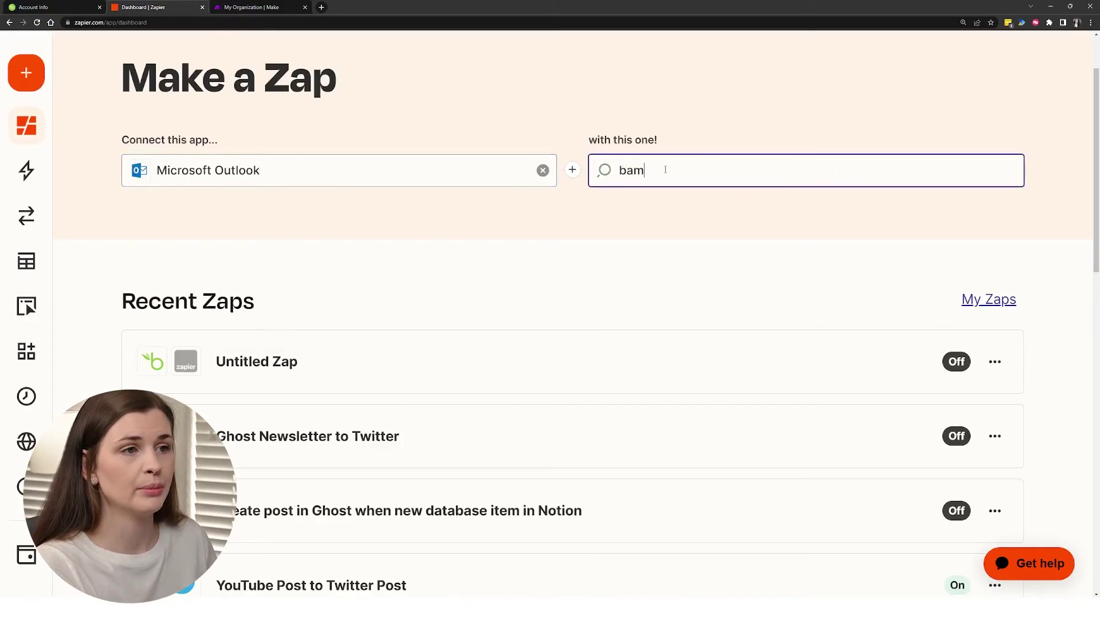
click(673, 218)
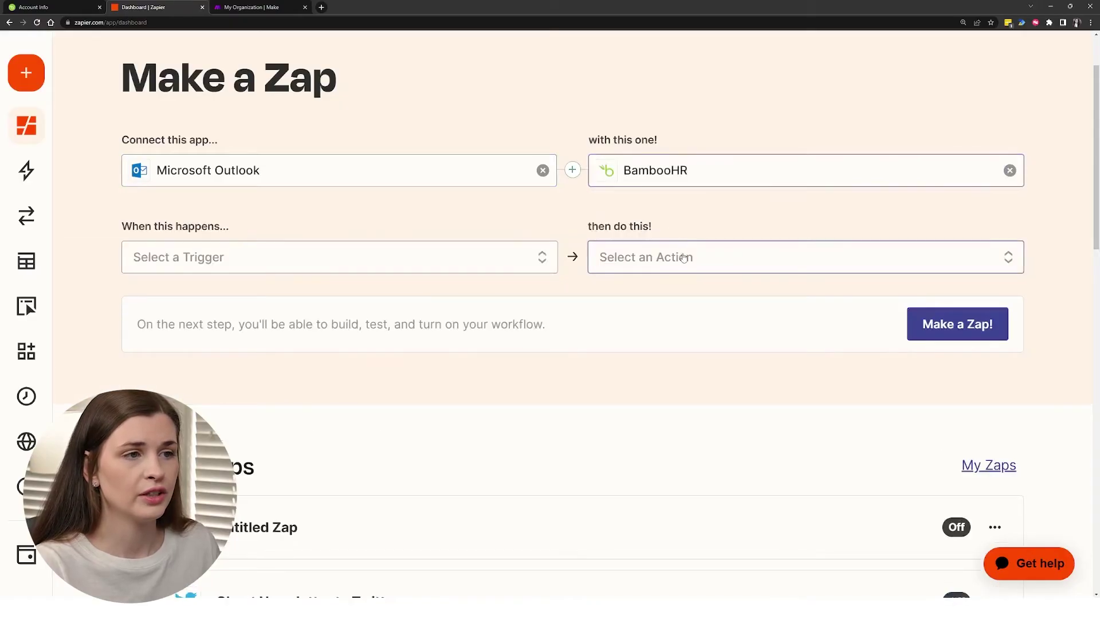
- Scroll through the list of actions BambooHR can perform
click(716, 257)
scroll(729, 307, down, 1)
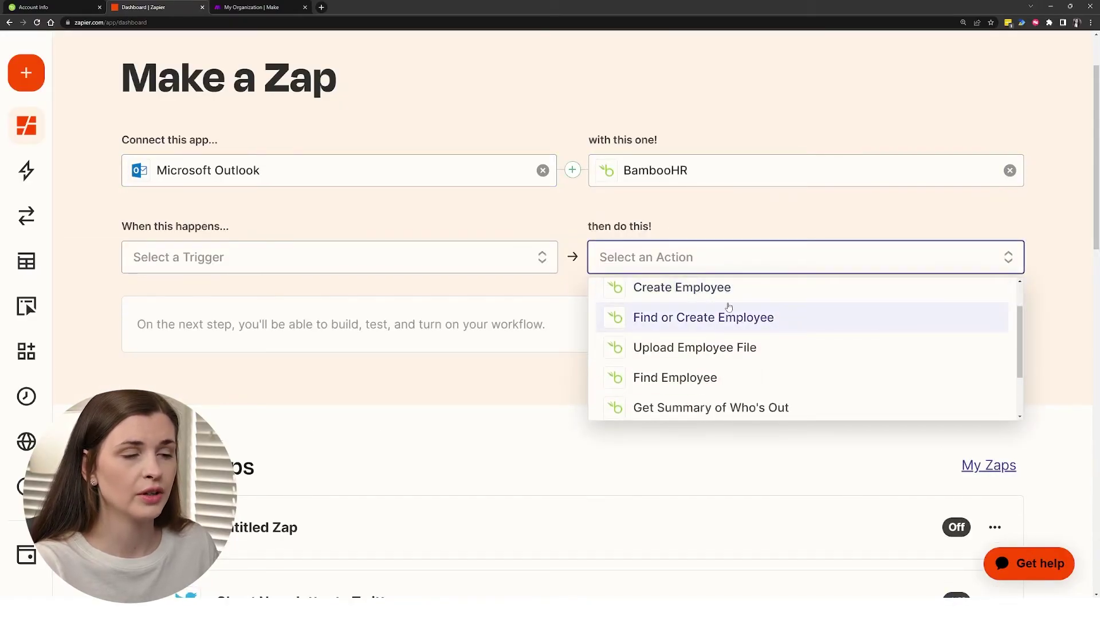
scroll(733, 349, down, 1)
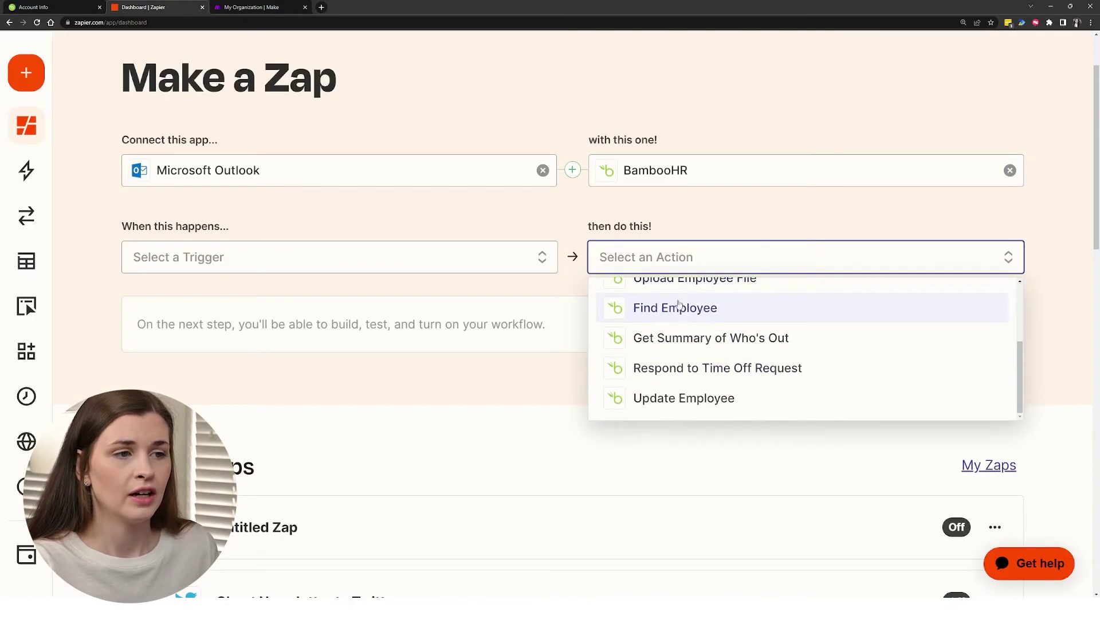
scroll(679, 309, up, 1)
scroll(680, 321, down, 1)
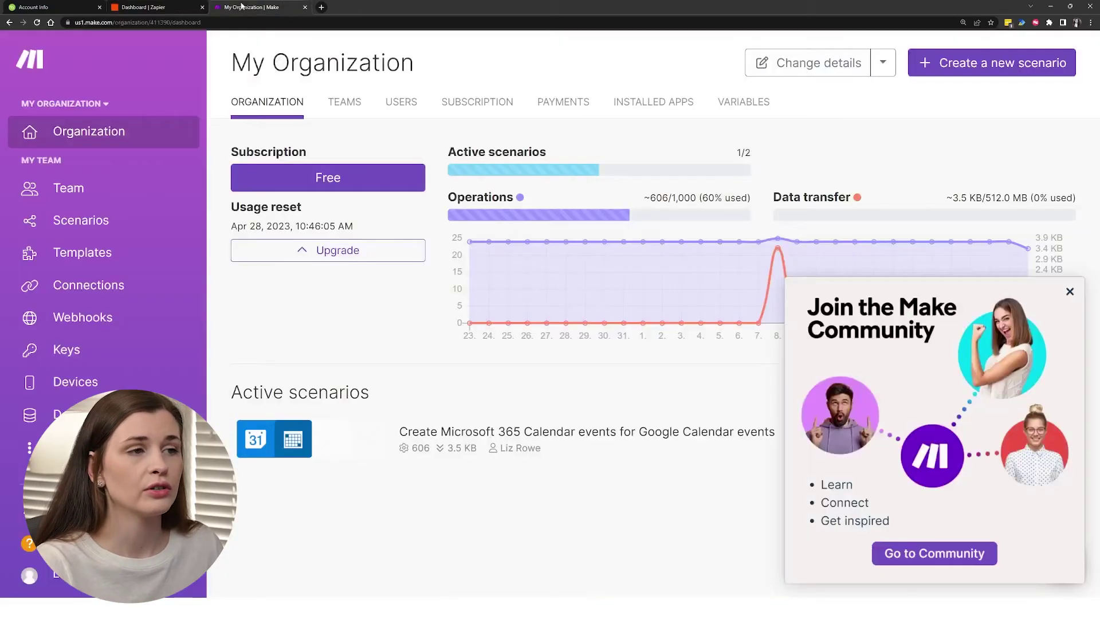
- In Make, create a new scenario and add BambooHR, searched as 'bam', as its first app
click(253, 7)
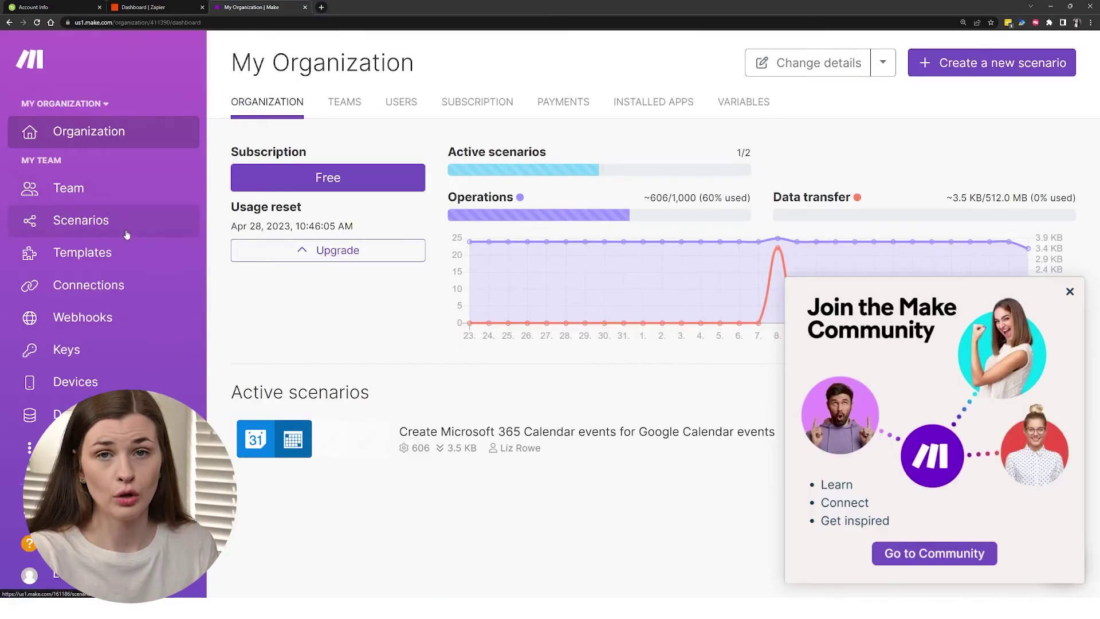
click(91, 224)
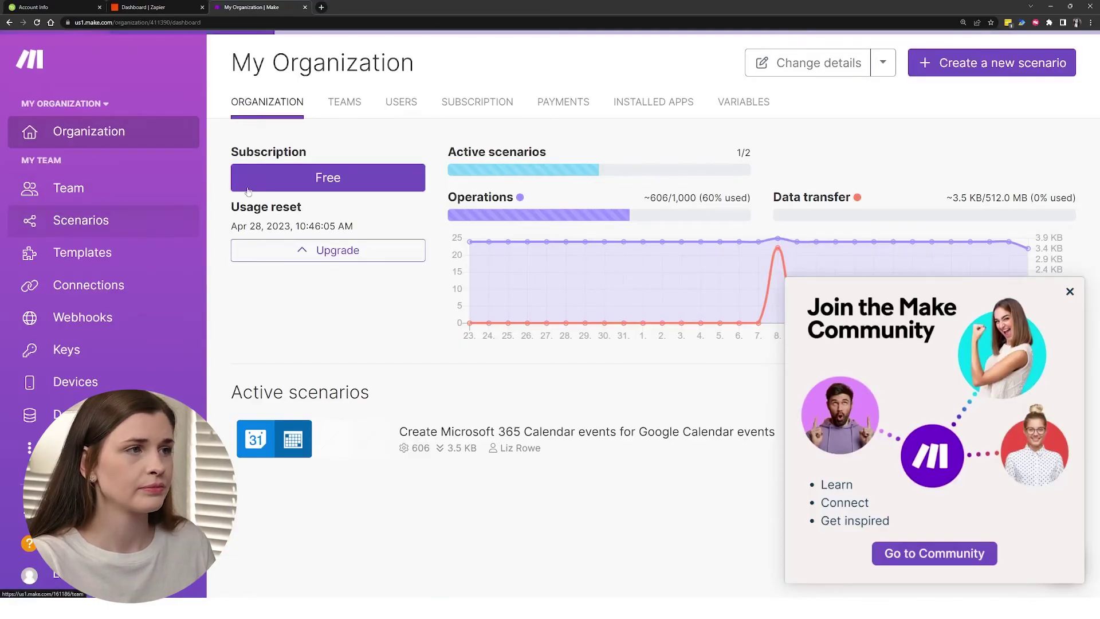
click(995, 72)
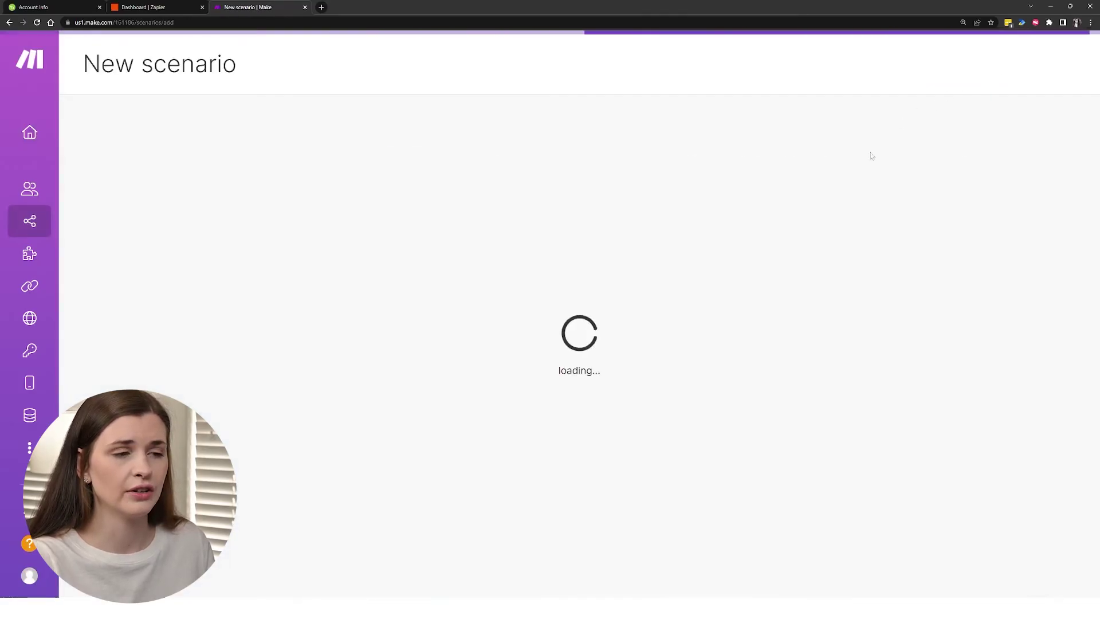
click(585, 258)
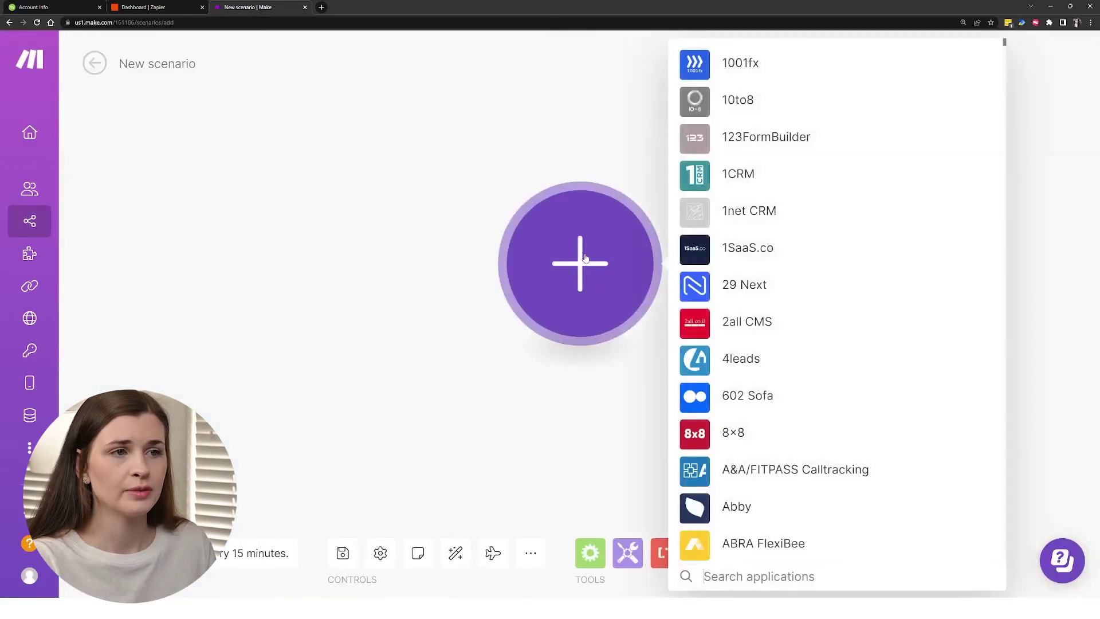
text(bam)
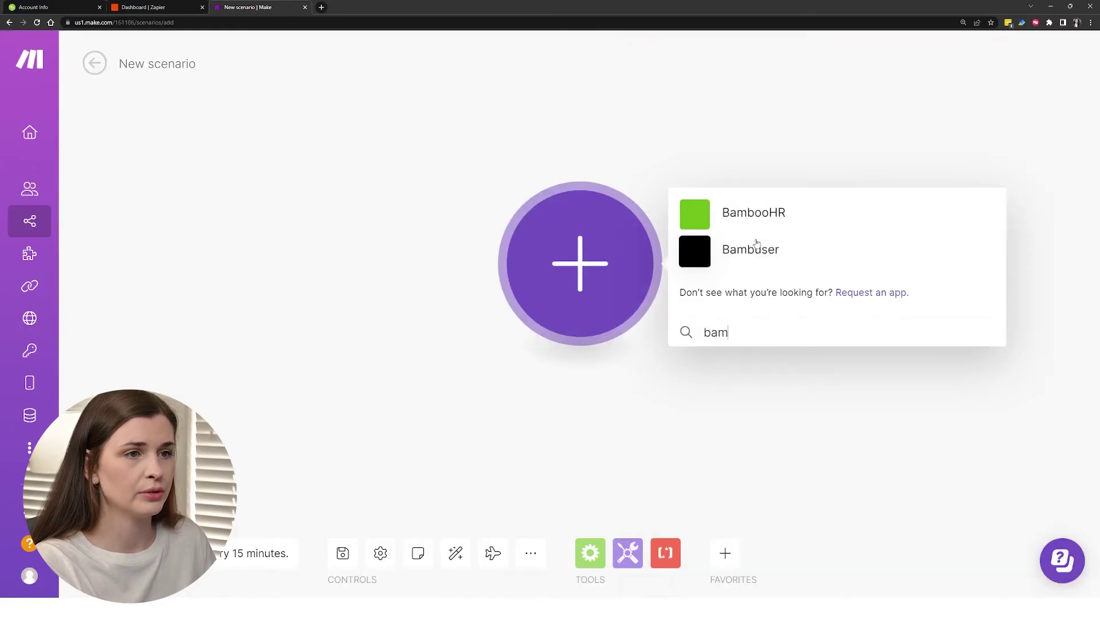
click(818, 214)
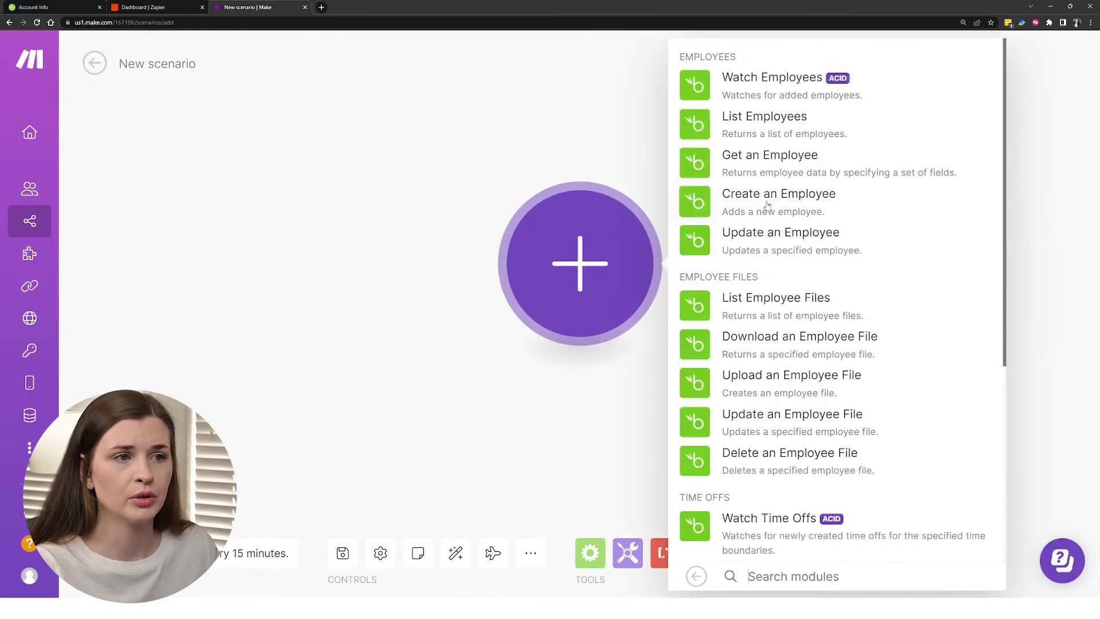
scroll(773, 247, down, 5)
scroll(813, 324, down, 1)
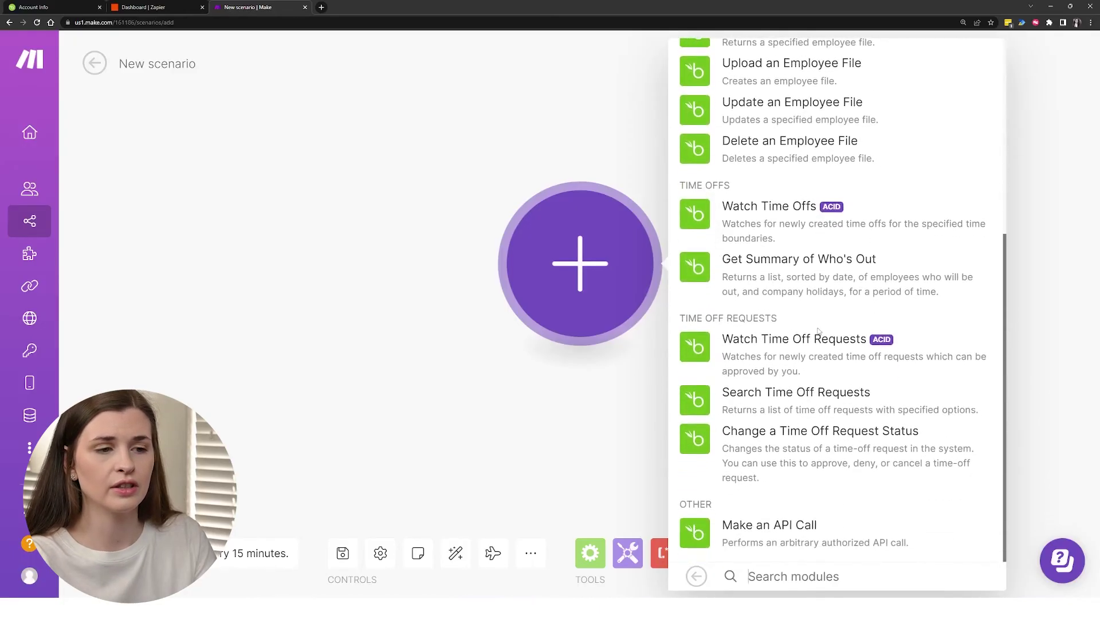
scroll(784, 447, up, 4)
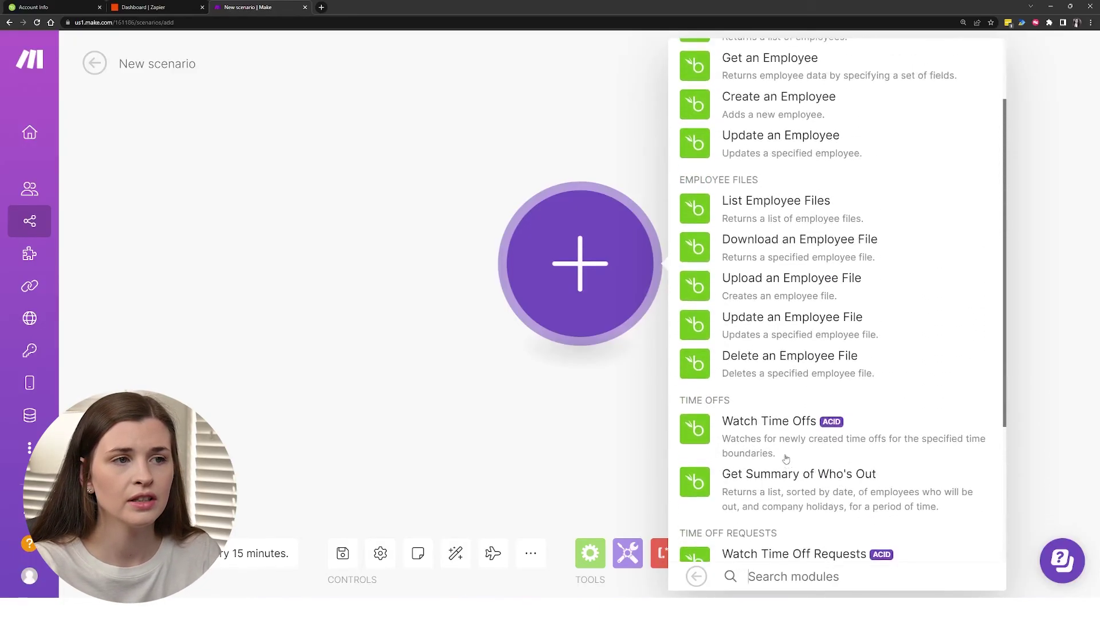
scroll(788, 282, up, 2)
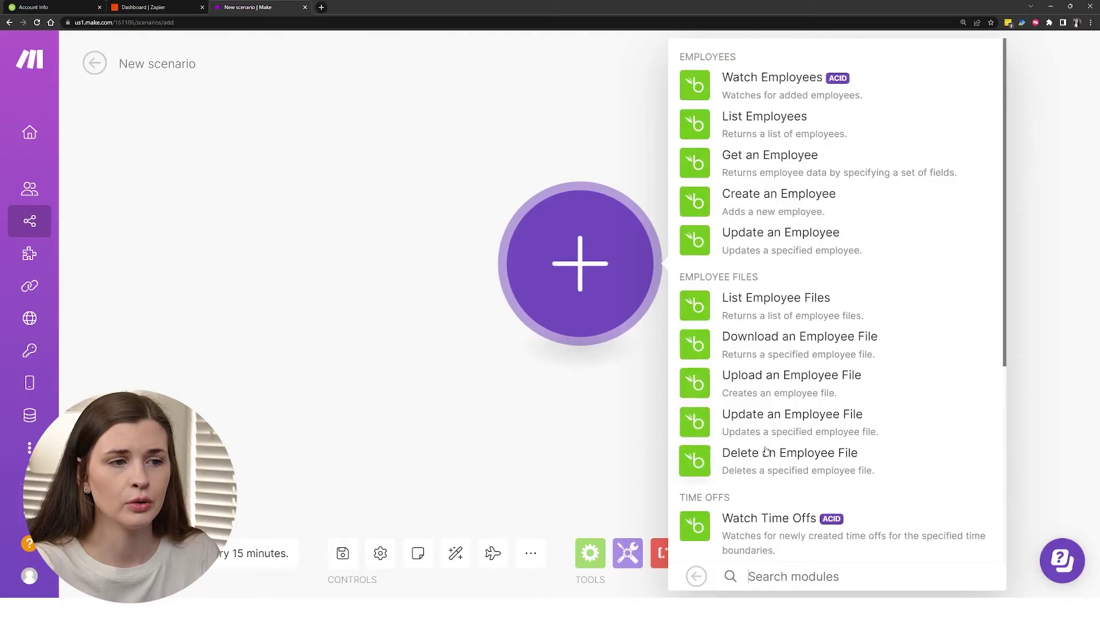
scroll(794, 421, down, 5)
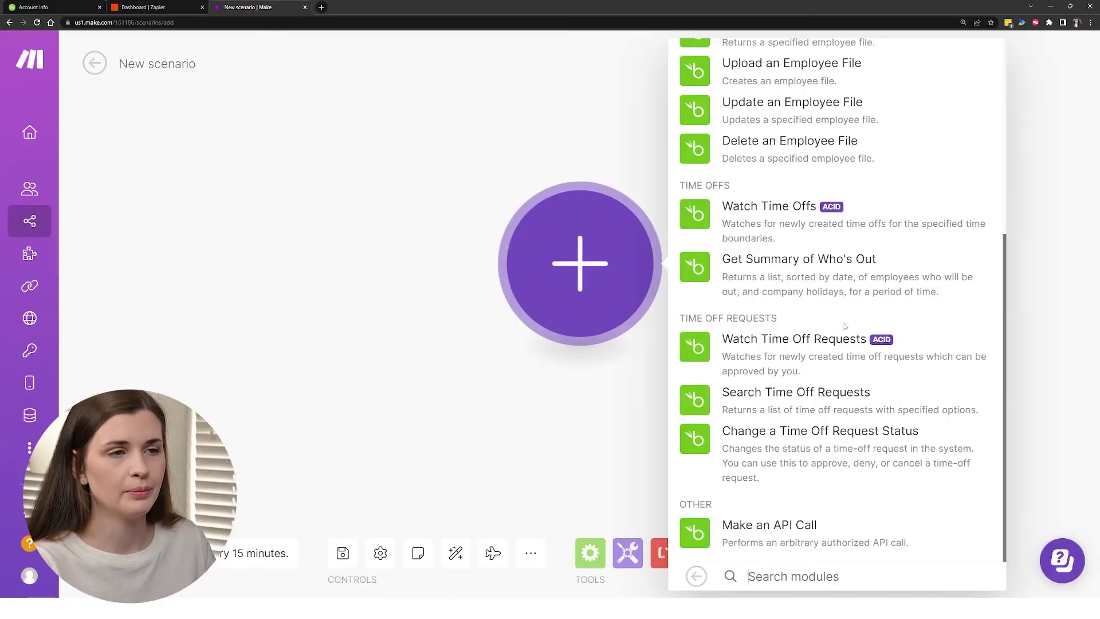
scroll(857, 339, up, 5)
scroll(856, 339, up, 1)
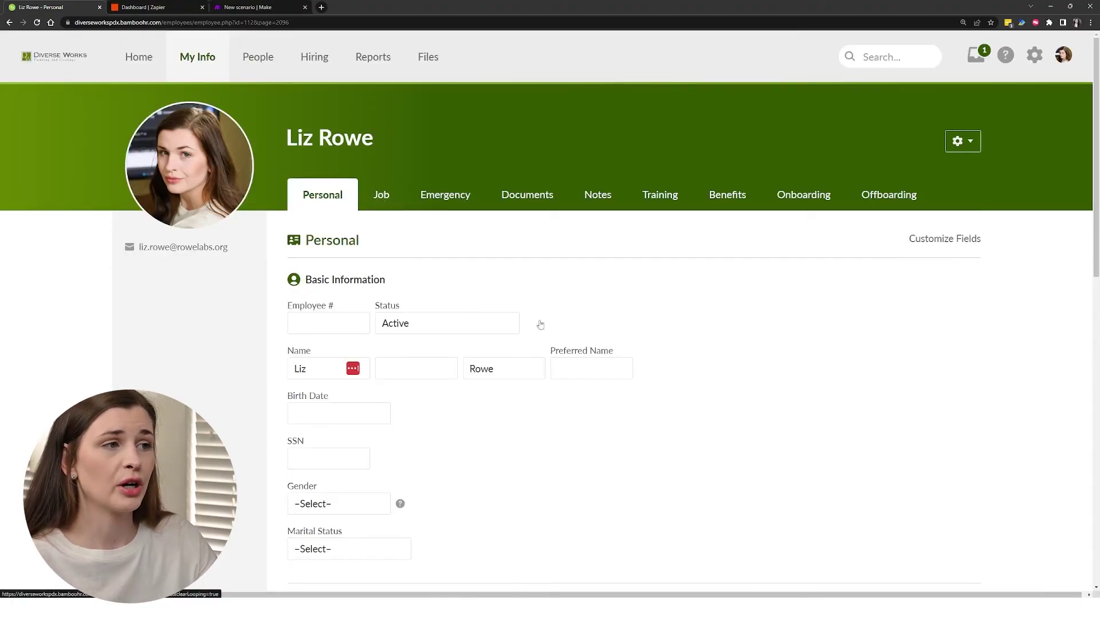
- View the employee's Job tab, then the Onboarding tab with no template set up
click(387, 198)
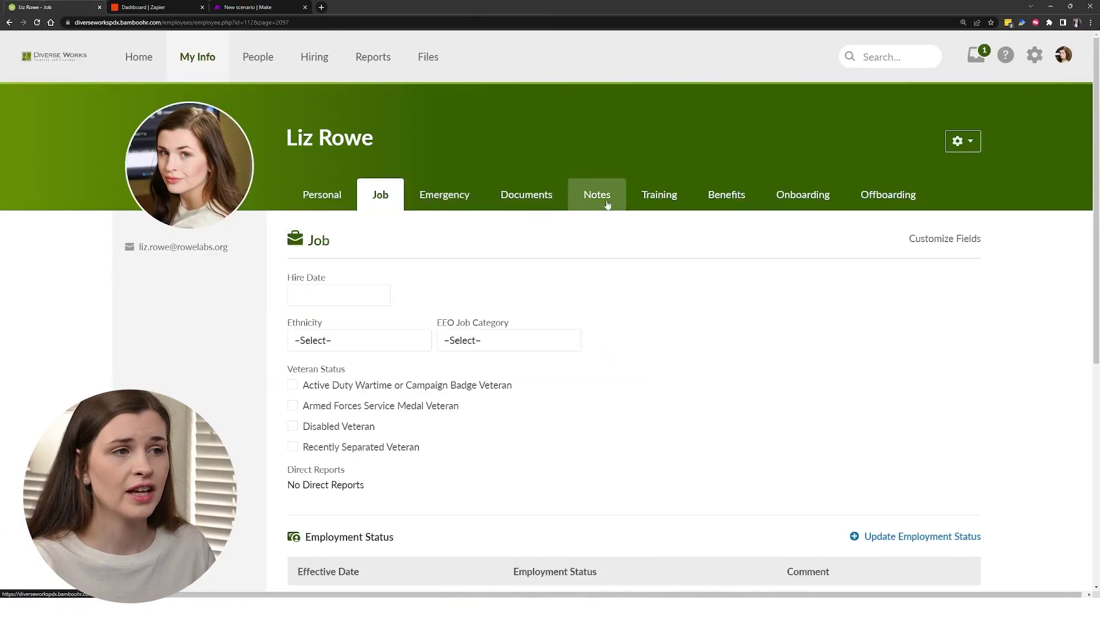
click(836, 196)
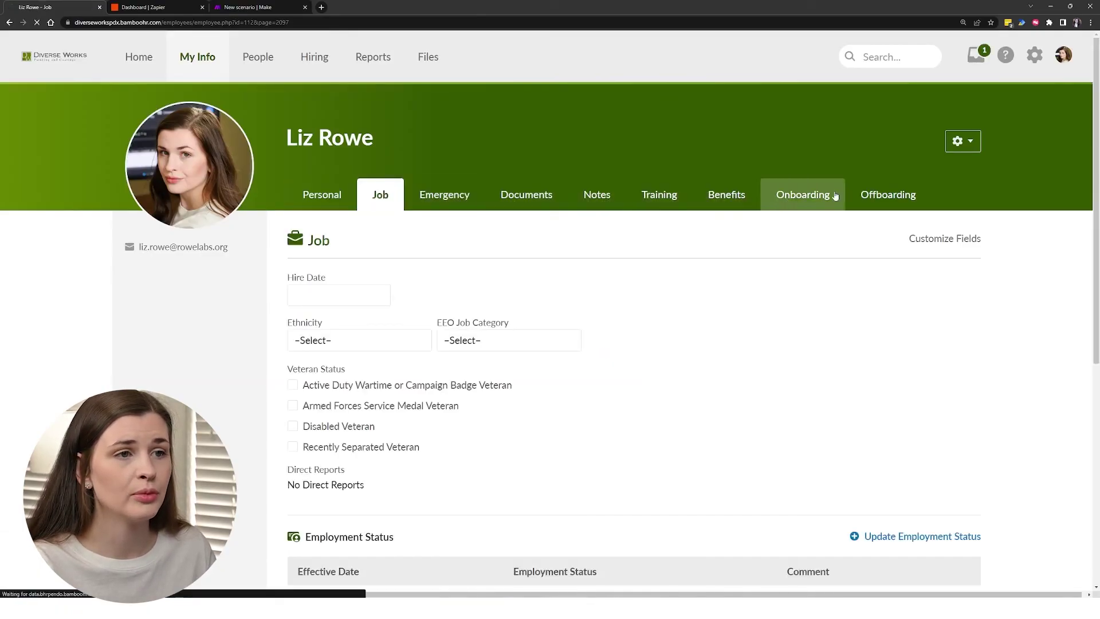